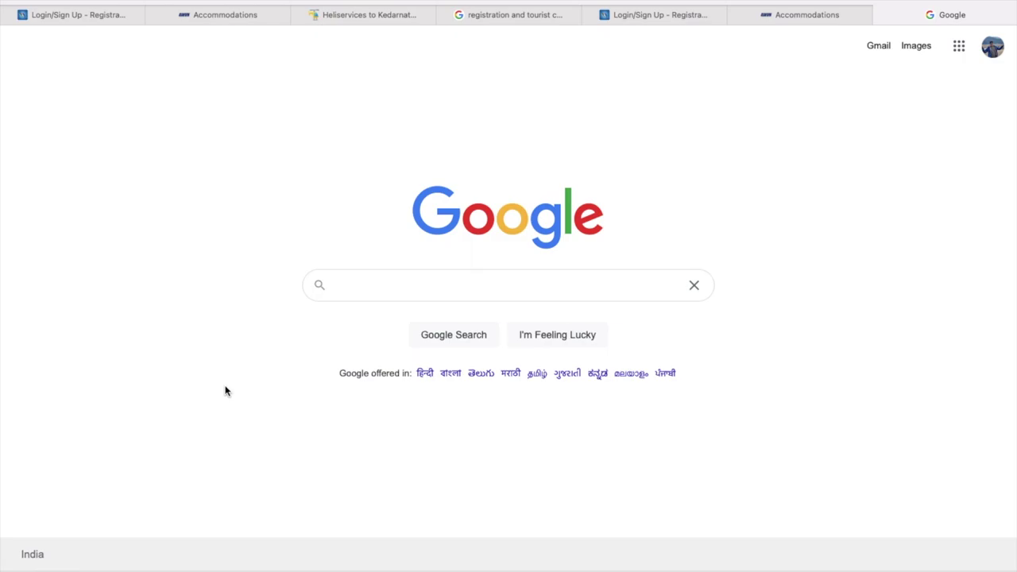
Search Google for 'bhadrinath', clear the text and start retyping 'bha'
{"action": "type", "text": "bhadrinath"}
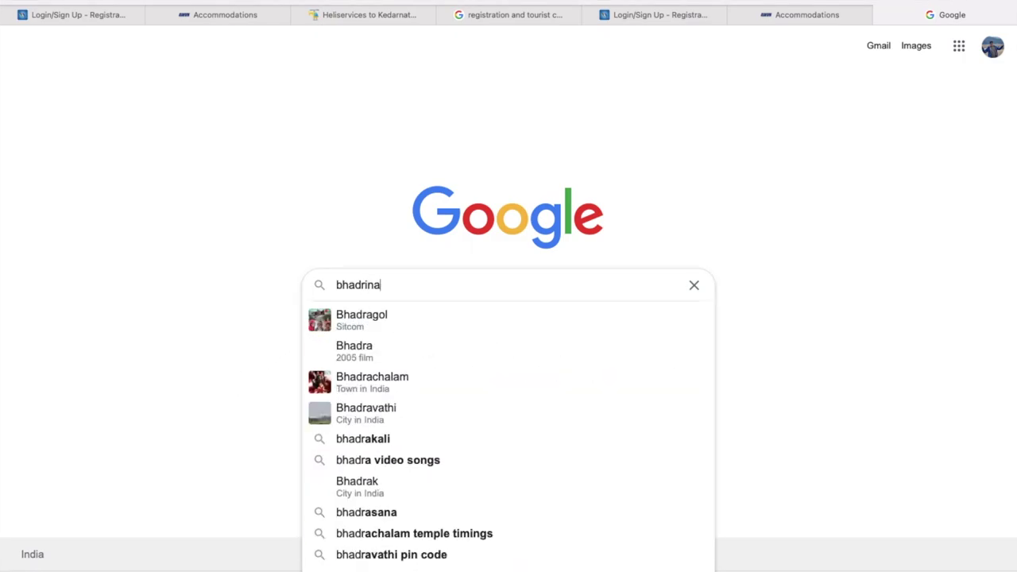
{"action": "double_click", "coordinate": [368, 285]}
{"action": "key", "text": "BackSpace"}
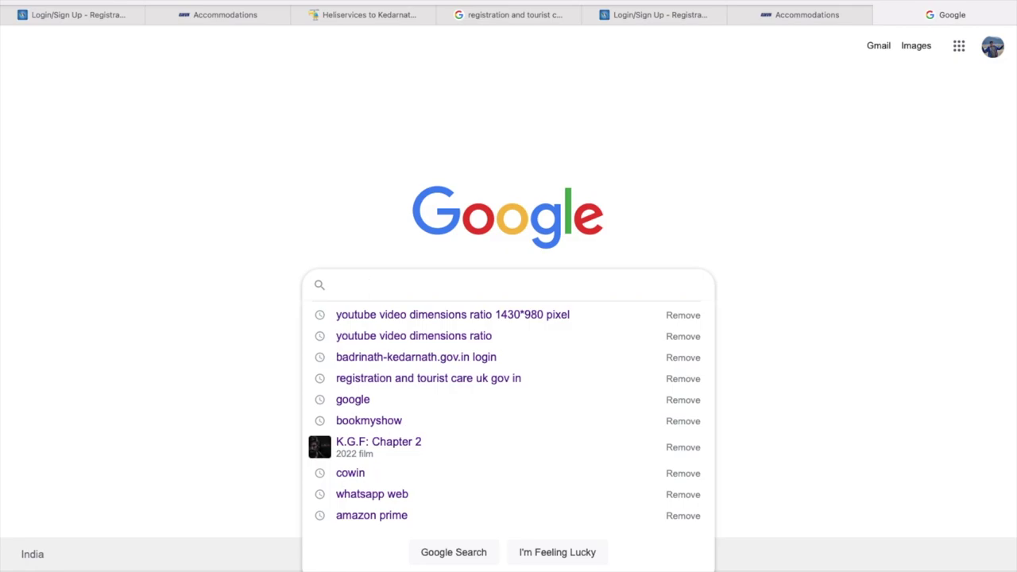
{"action": "type", "text": "bha"}
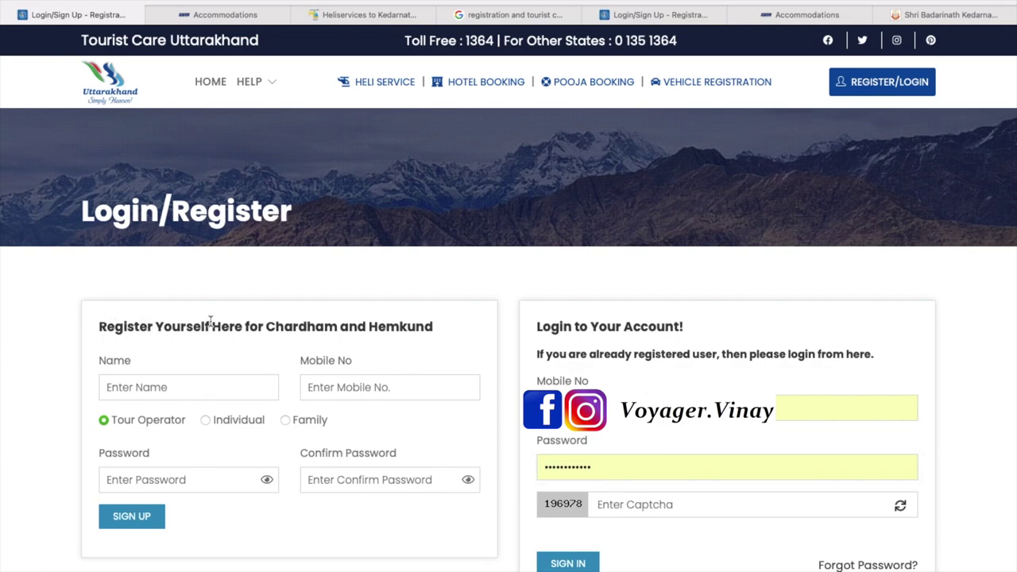
Go through the registration name, mobile, password and confirm-password fields
{"action": "left_click", "coordinate": [165, 386]}
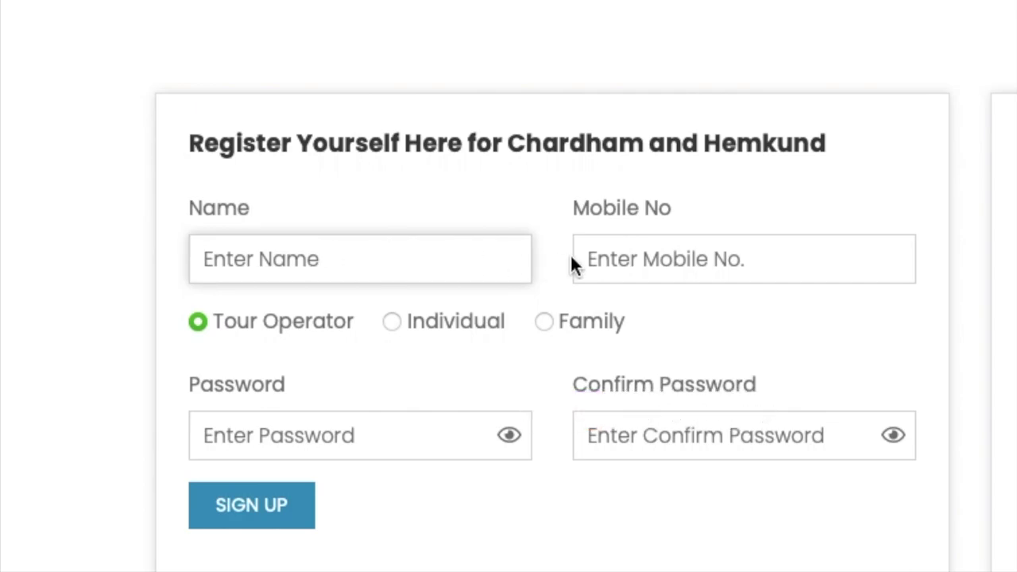
{"action": "left_click", "coordinate": [629, 251]}
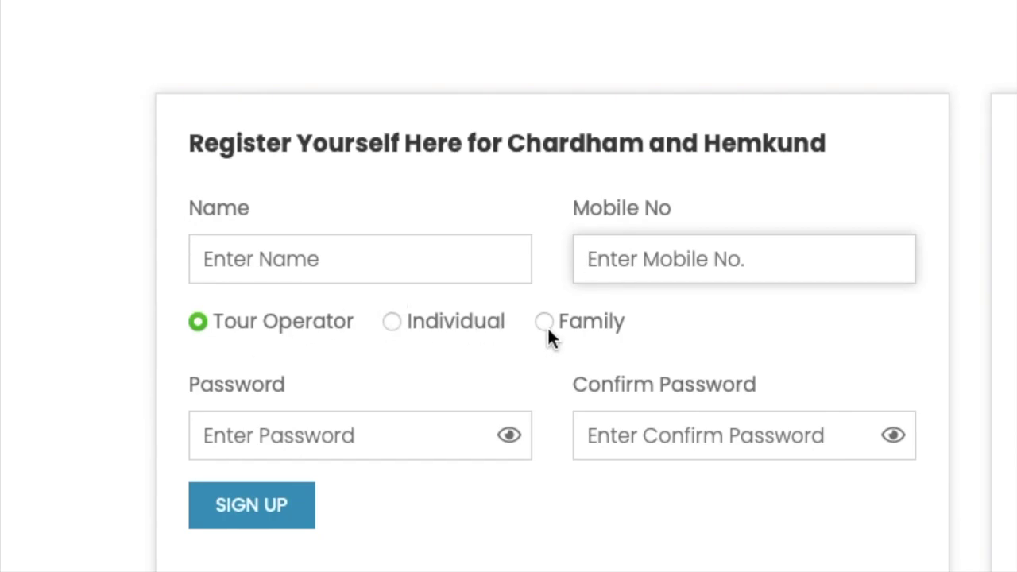
{"action": "left_click", "coordinate": [308, 435]}
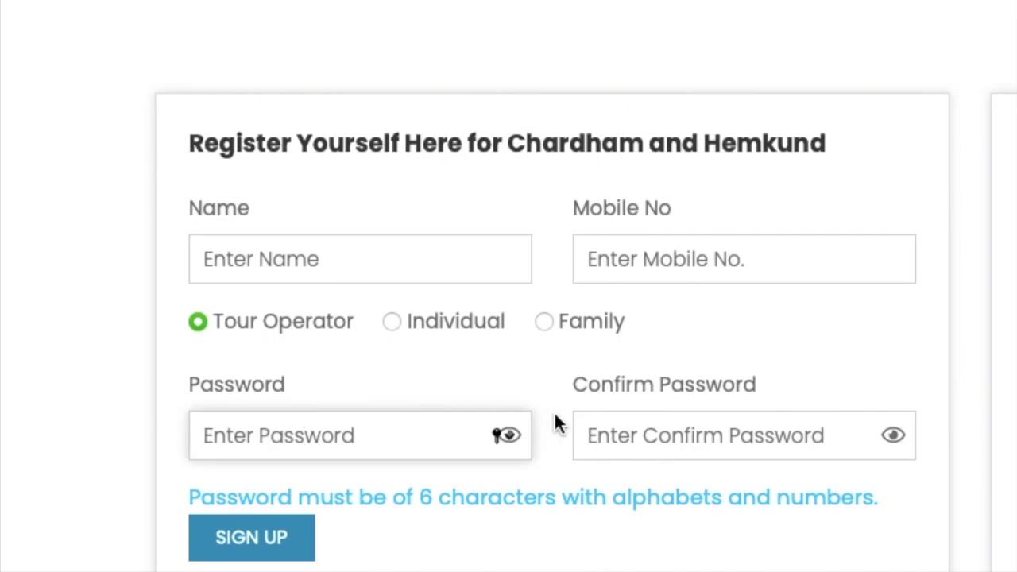
{"action": "left_click", "coordinate": [639, 435]}
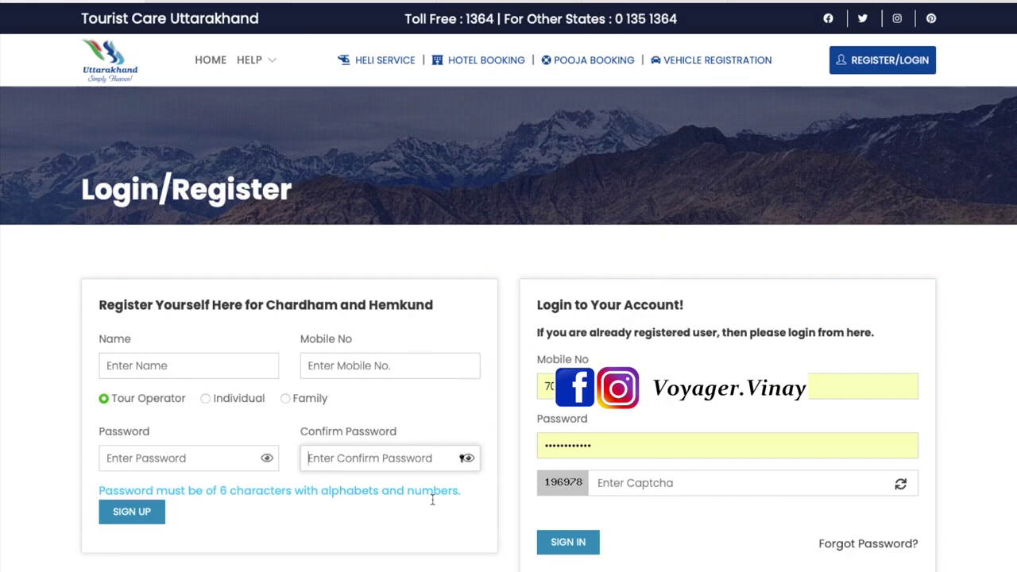
Fill in the login mobile number, password and captcha, then sign in
{"action": "left_click", "coordinate": [565, 390]}
{"action": "left_click", "coordinate": [352, 361]}
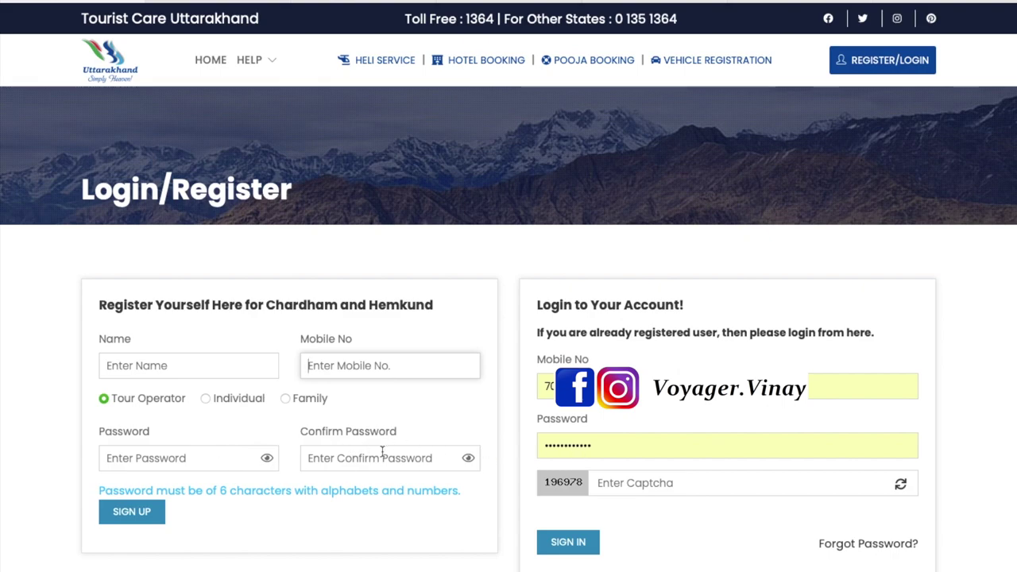
{"action": "left_click", "coordinate": [641, 447]}
{"action": "left_click", "coordinate": [639, 483]}
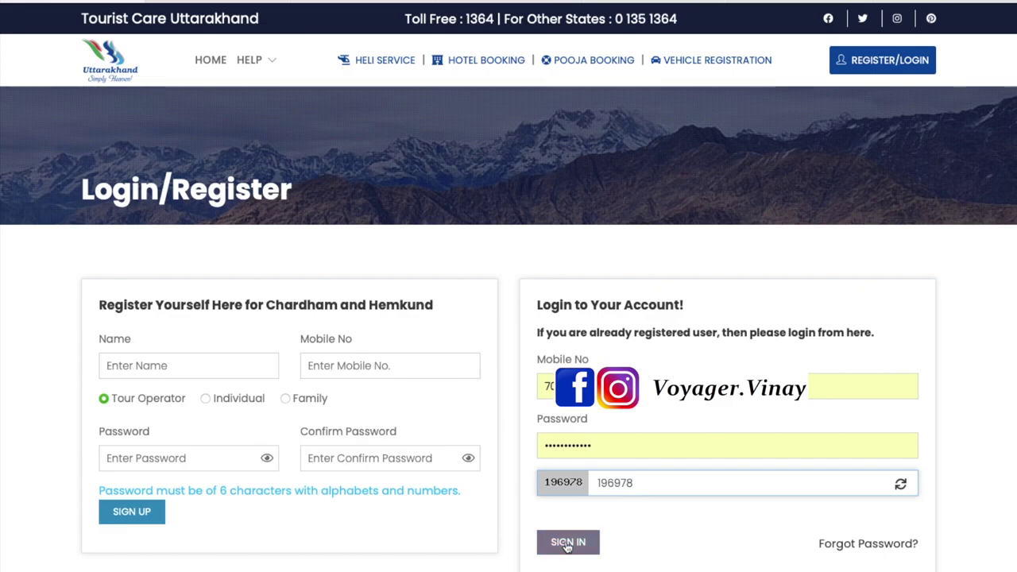
{"action": "left_click", "coordinate": [566, 543]}
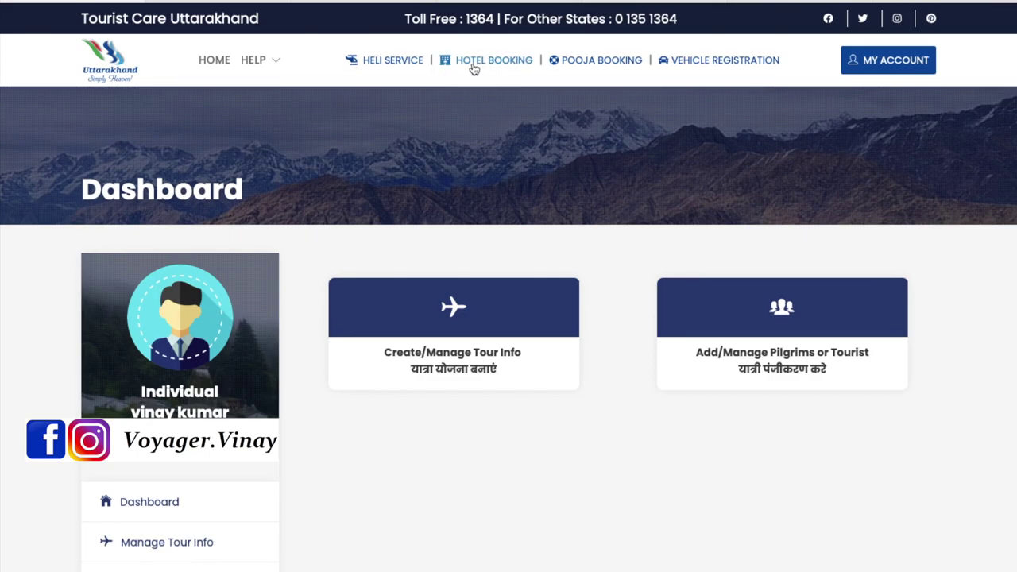
Open HOTEL BOOKING to list the GMVN guest houses in Chamoli district
{"action": "left_click", "coordinate": [494, 68]}
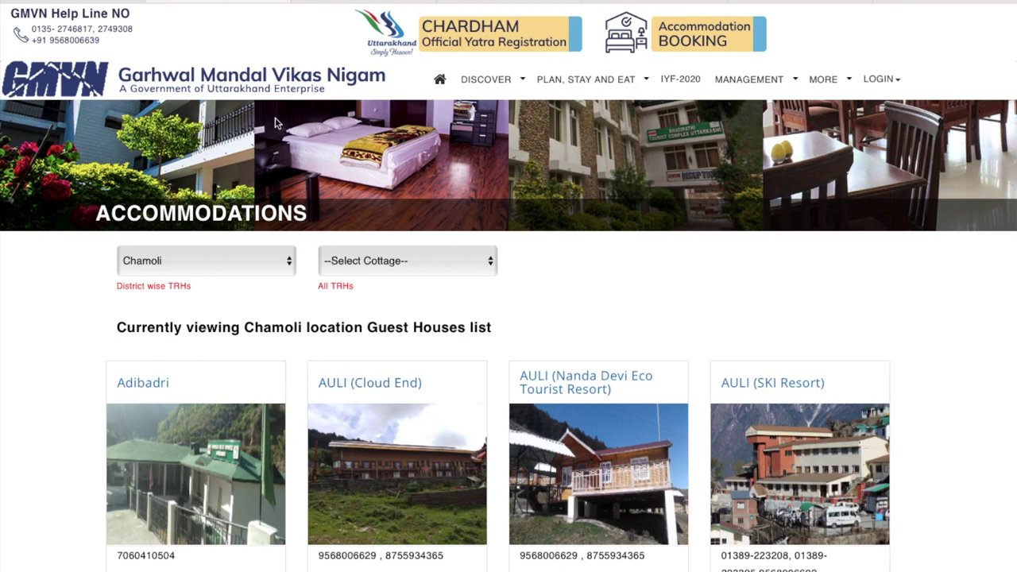
Go back with Alt+Left to the Dashboard showing Create/Manage Tour Info
{"action": "key", "text": "alt+Left"}
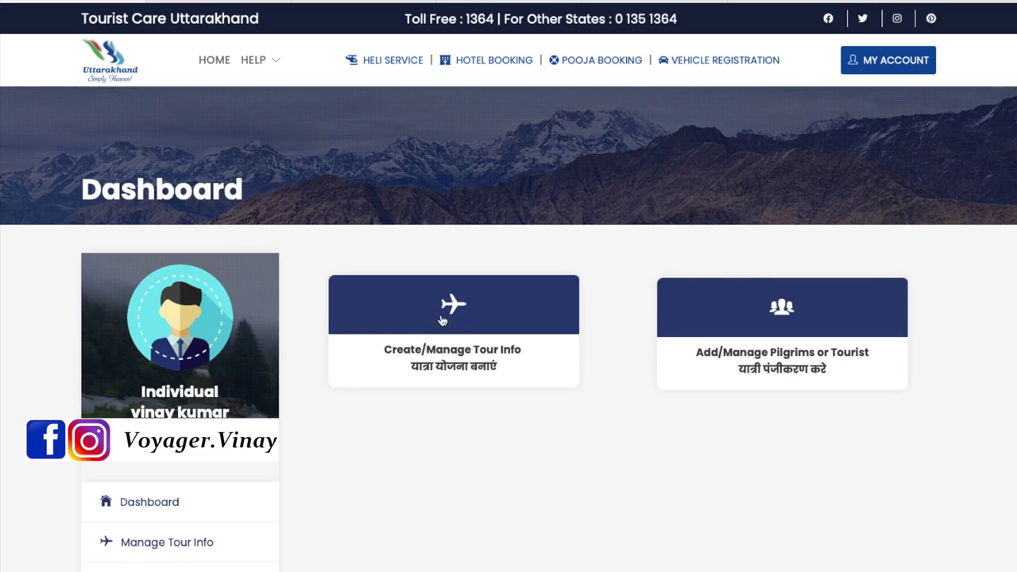
Start a new tour from Create/Manage Tour Info with tour type Chardham/Religious
{"action": "left_click", "coordinate": [443, 321]}
{"action": "scroll", "coordinate": [490, 342], "scroll_direction": "down", "scroll_amount": 2}
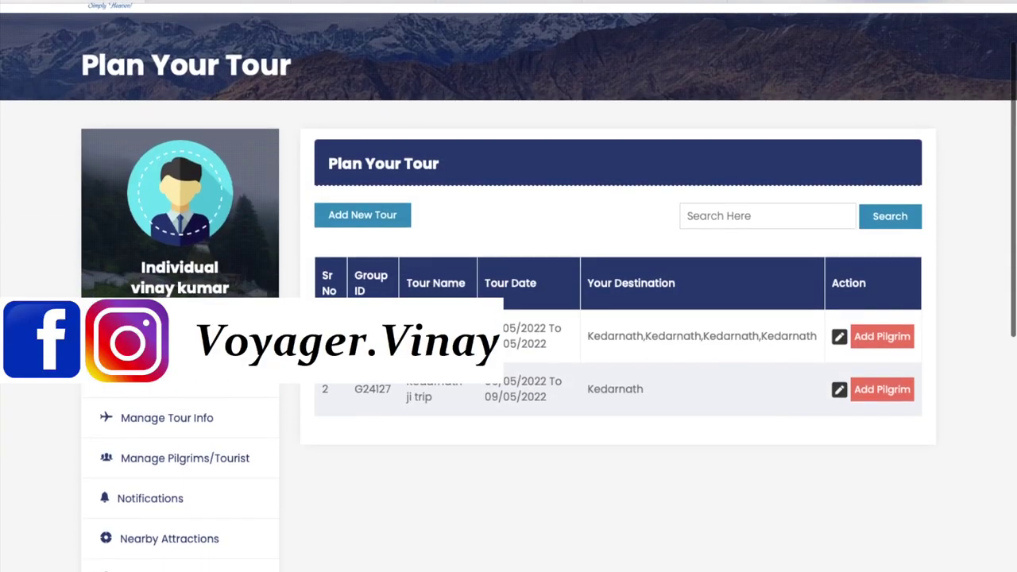
{"action": "left_click", "coordinate": [342, 217]}
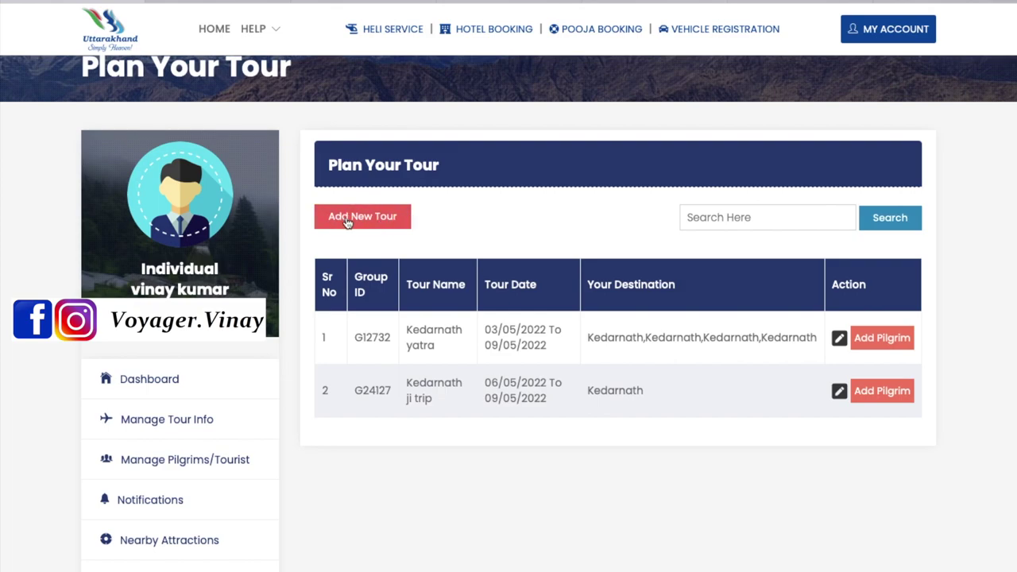
{"action": "left_click", "coordinate": [345, 220]}
{"action": "scroll", "coordinate": [415, 456], "scroll_direction": "down", "scroll_amount": 2}
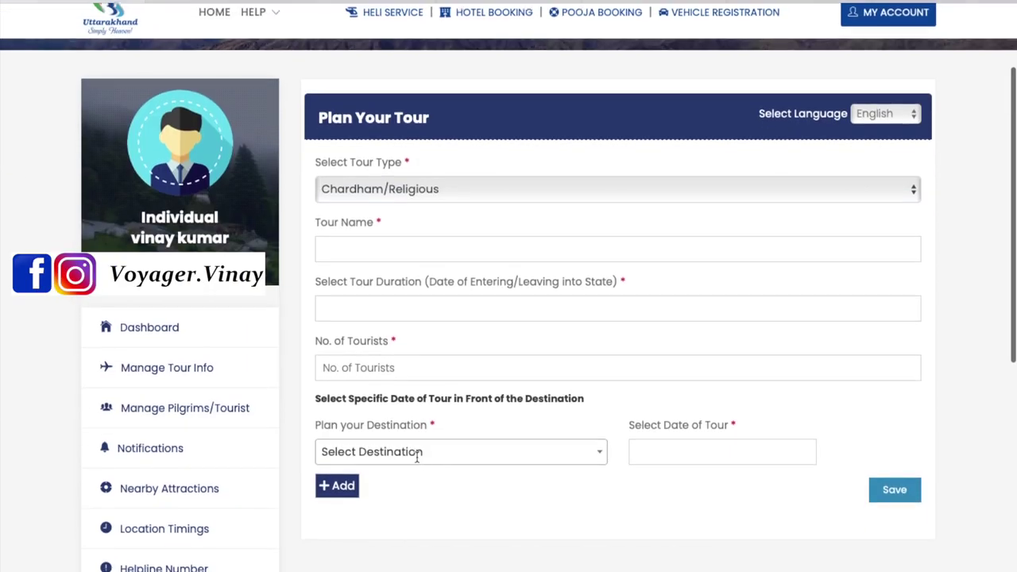
{"action": "left_click", "coordinate": [374, 195]}
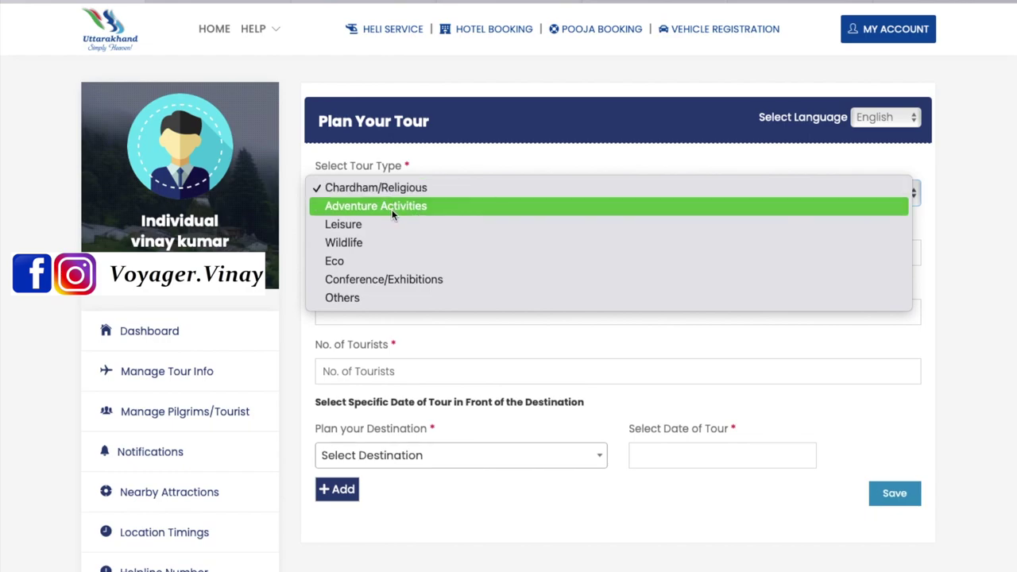
{"action": "left_click", "coordinate": [350, 187]}
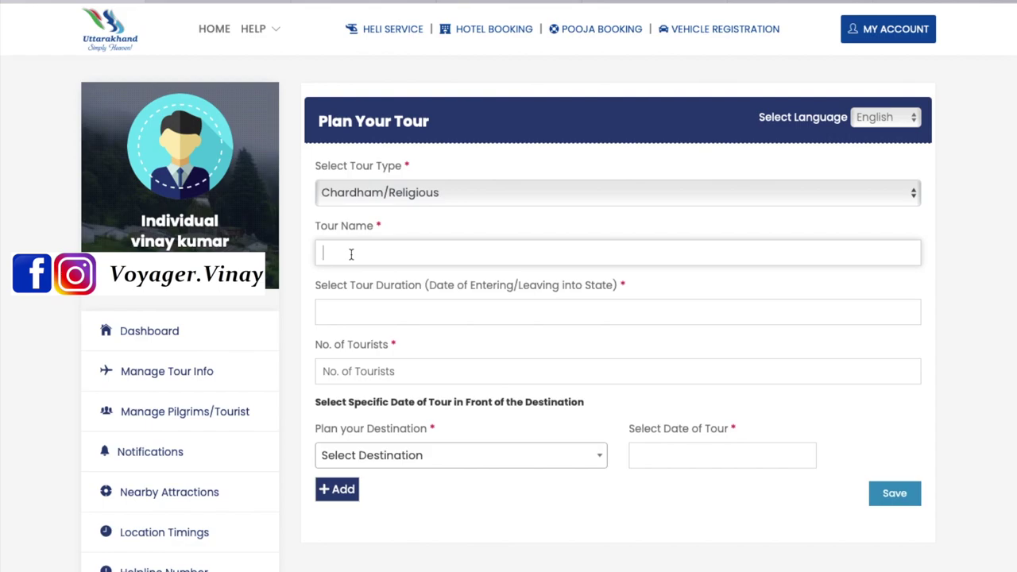
Name the tour 'Kedarnath tour' with duration 05/05/2022 to 08/05/2022
{"action": "type", "text": "Kedarnath tour"}
{"action": "left_click", "coordinate": [369, 308]}
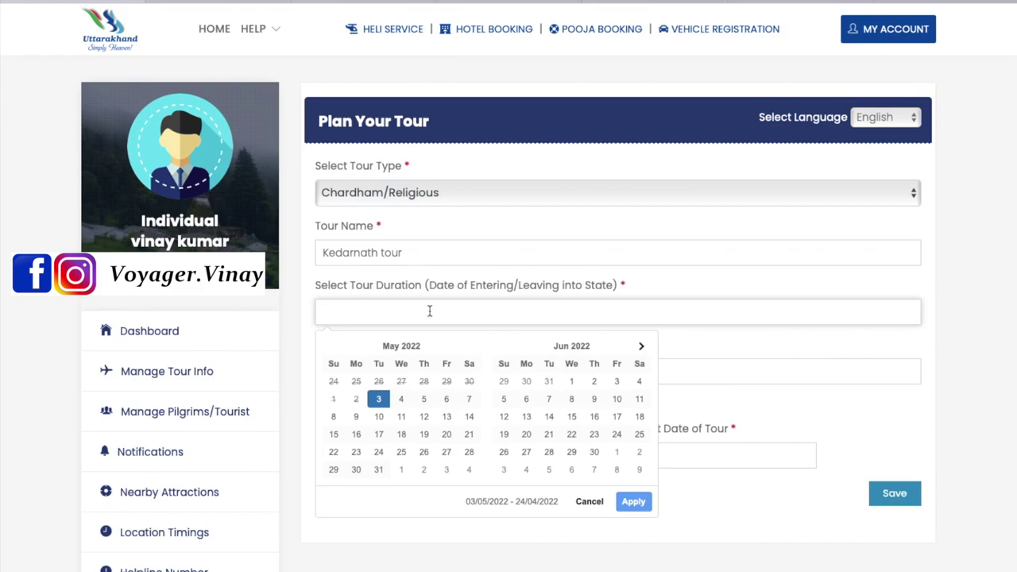
{"action": "left_click", "coordinate": [423, 399]}
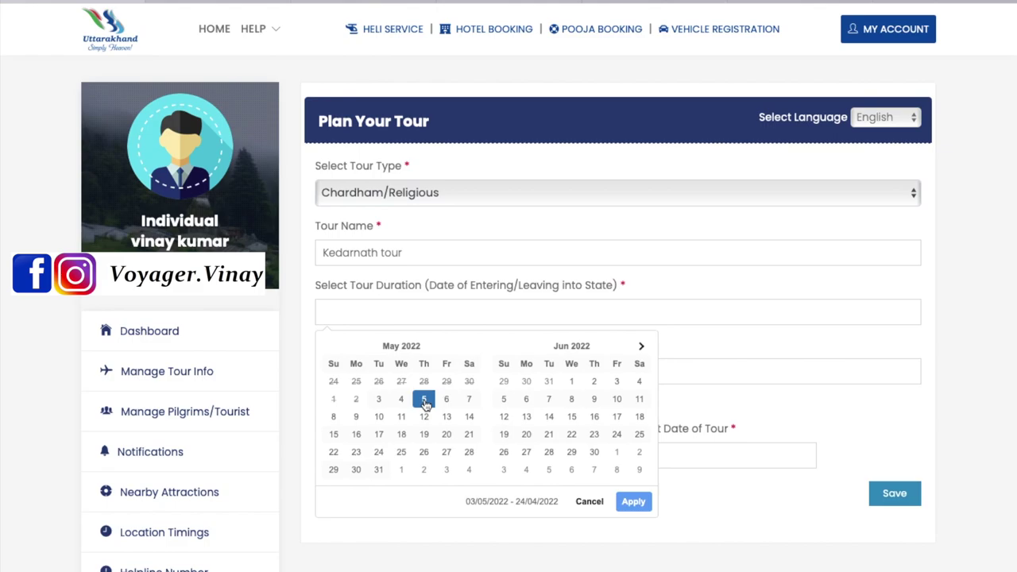
{"action": "left_click", "coordinate": [424, 402]}
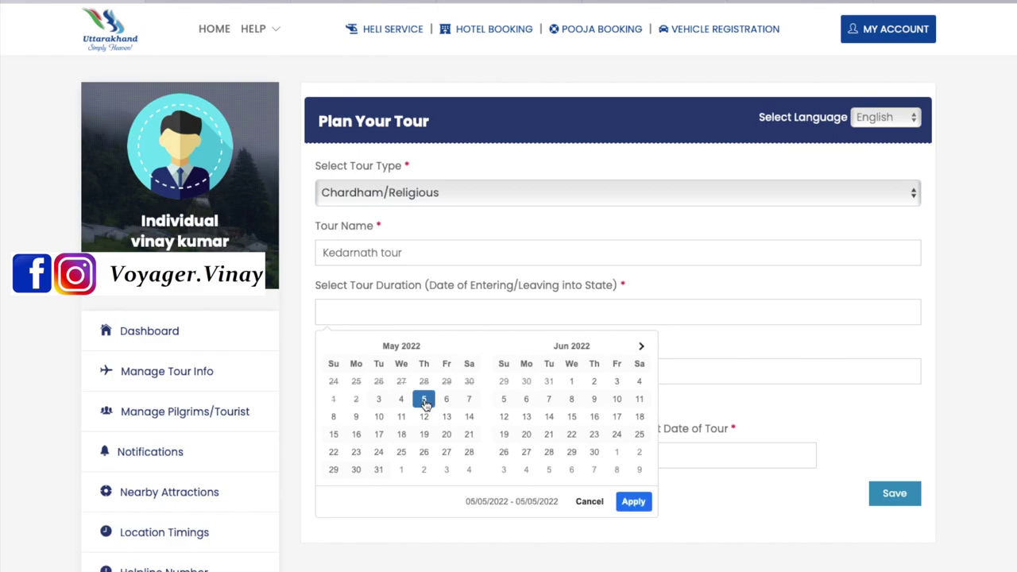
{"action": "left_click", "coordinate": [334, 418]}
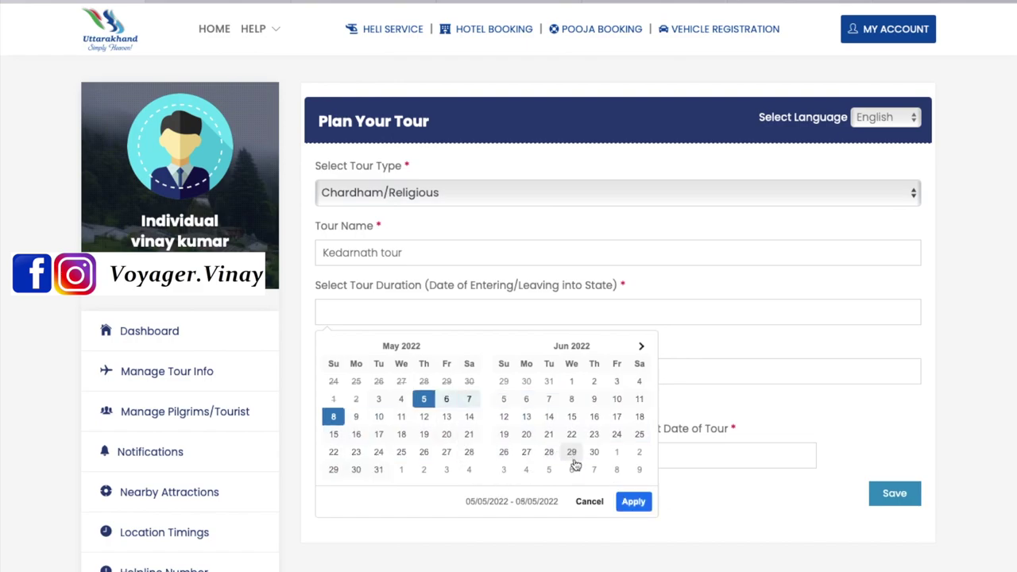
{"action": "left_click", "coordinate": [633, 503]}
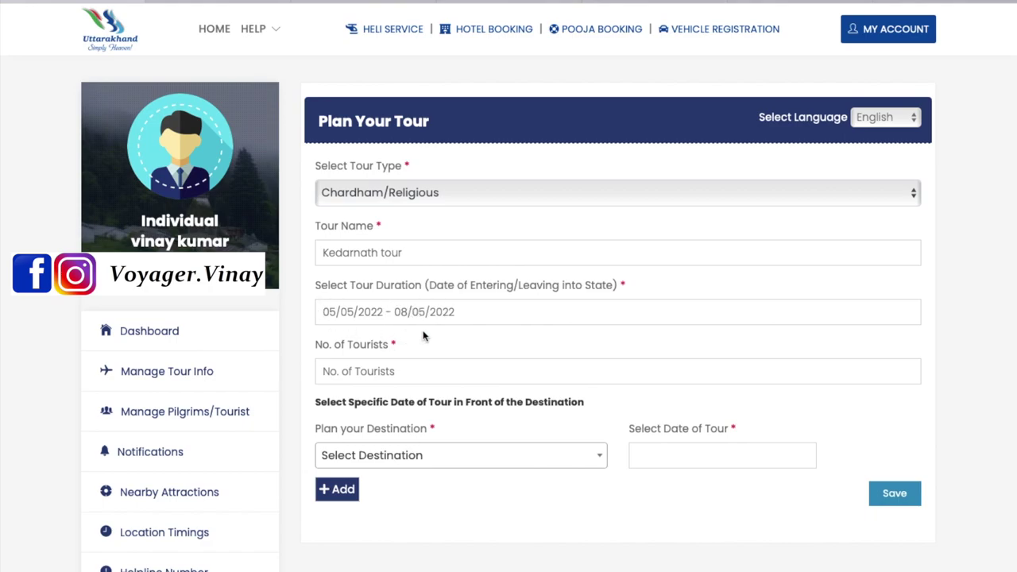
Set 1 tourist and add Kedarnath as the destination visited on 6 May 2022
{"action": "left_click", "coordinate": [359, 372]}
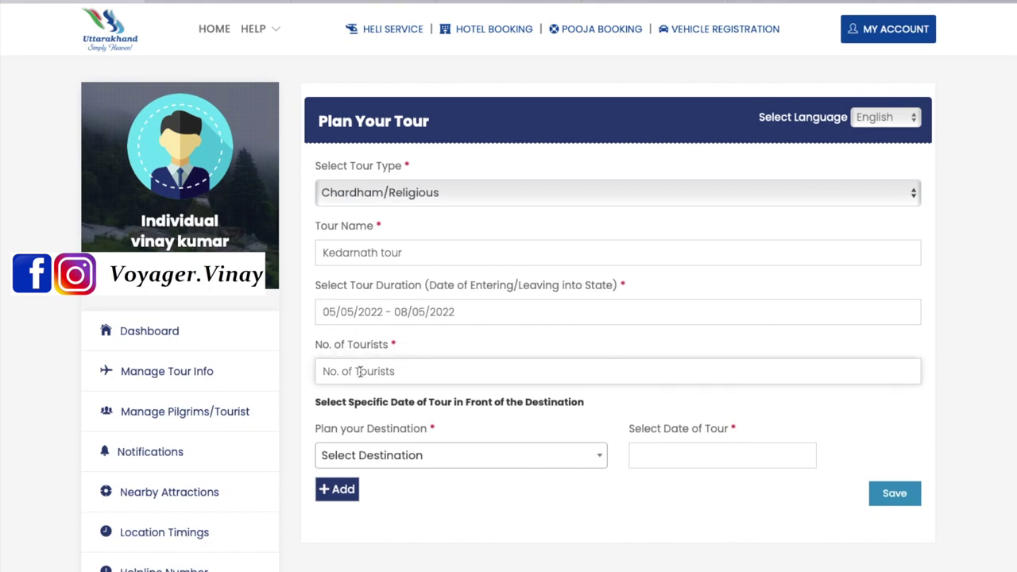
{"action": "type", "text": "1"}
{"action": "left_click", "coordinate": [394, 415]}
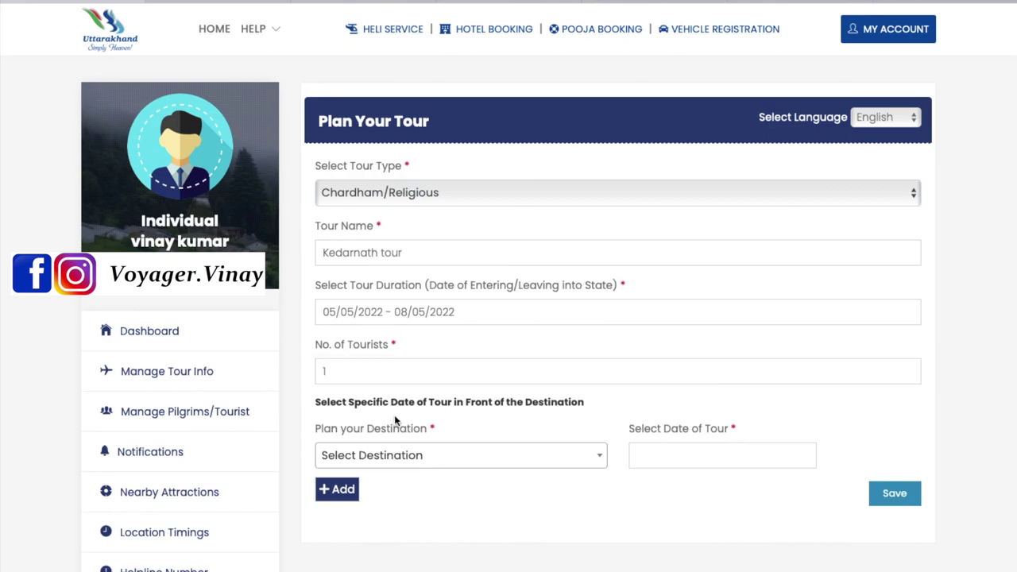
{"action": "left_click", "coordinate": [389, 455]}
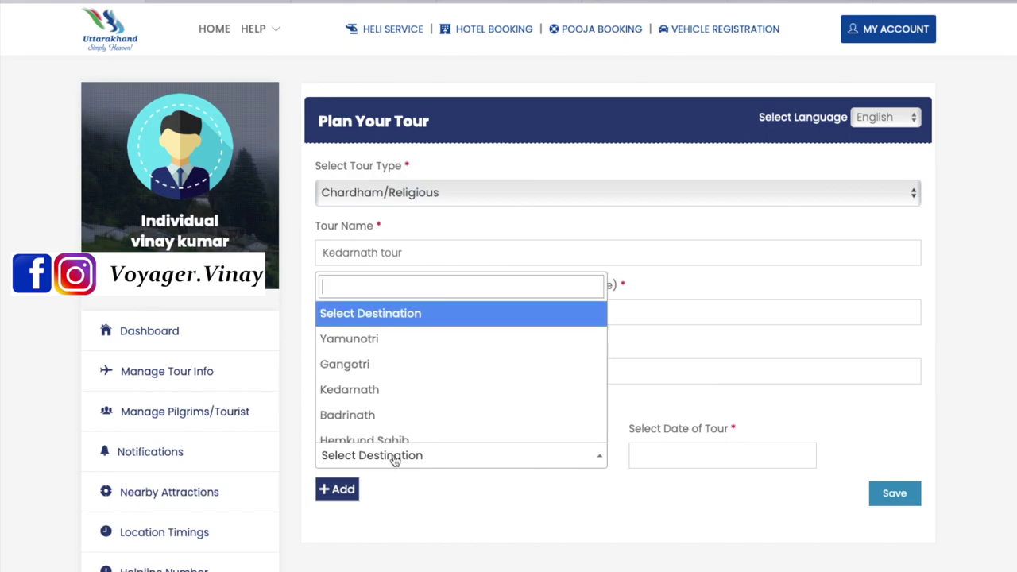
{"action": "left_click", "coordinate": [370, 391]}
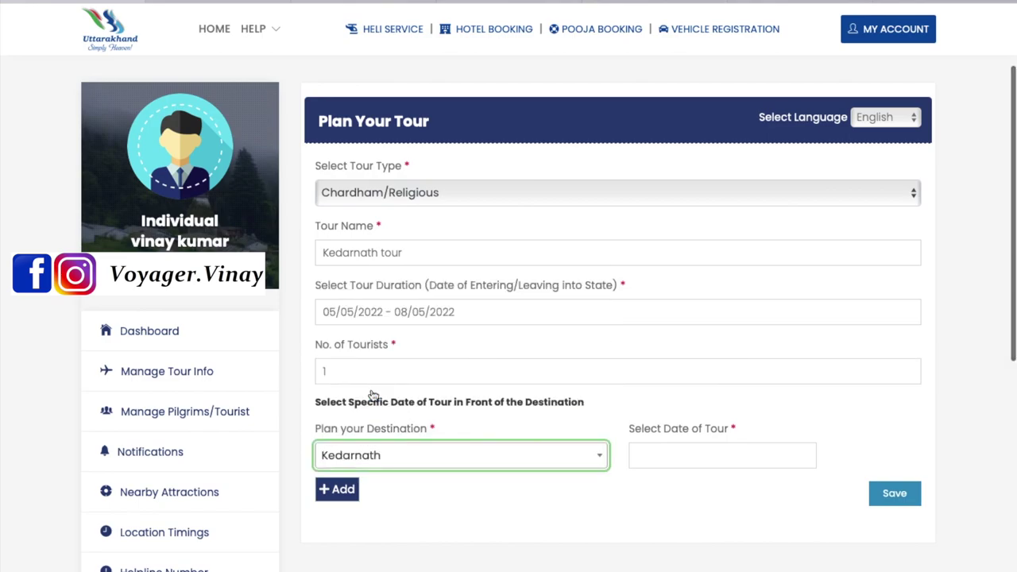
{"action": "left_click", "coordinate": [683, 456]}
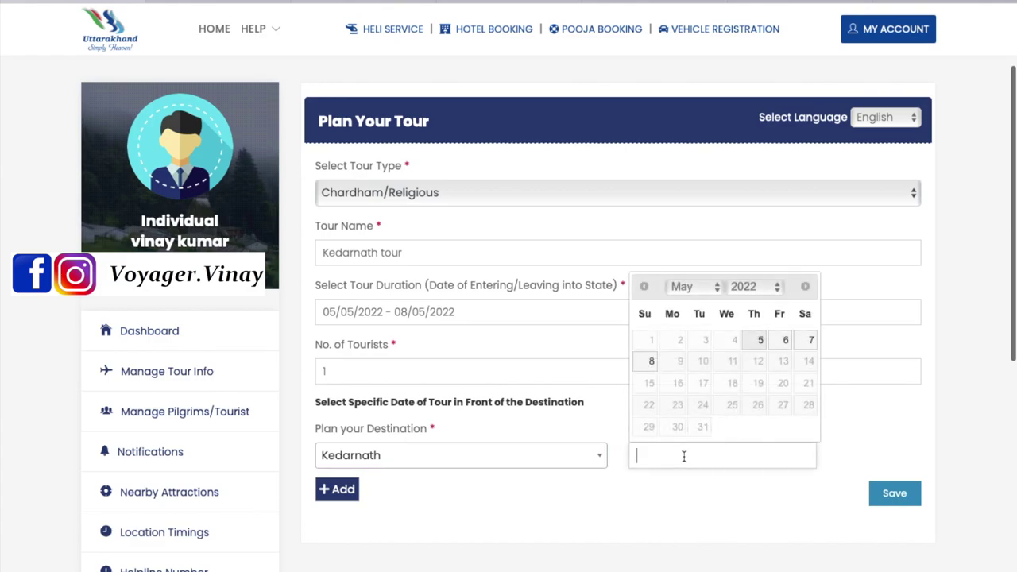
{"action": "left_click", "coordinate": [783, 347]}
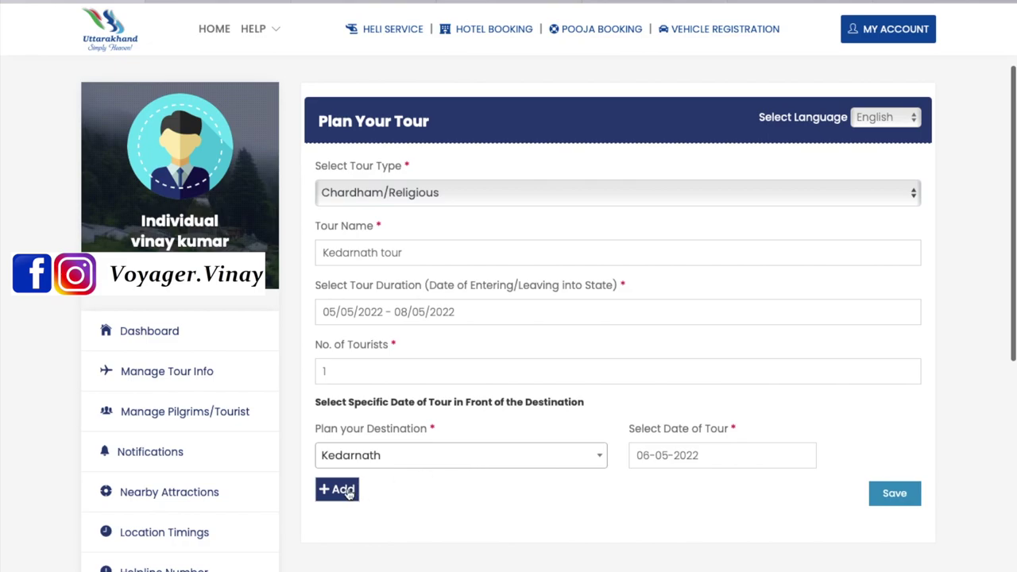
Add and then delete an extra Yamunotri destination row, and save the tour plan
{"action": "left_click", "coordinate": [347, 492]}
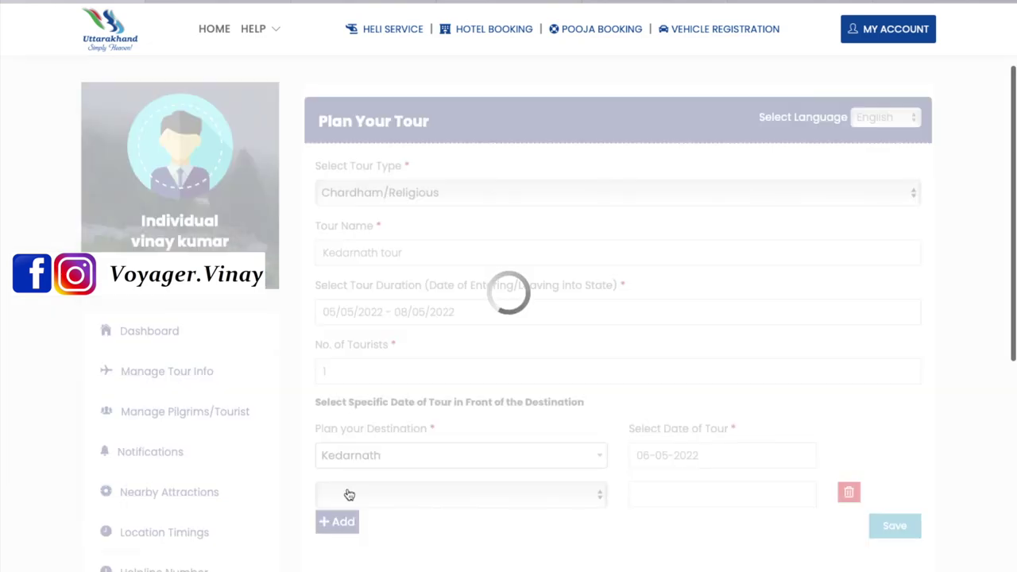
{"action": "left_click", "coordinate": [365, 493]}
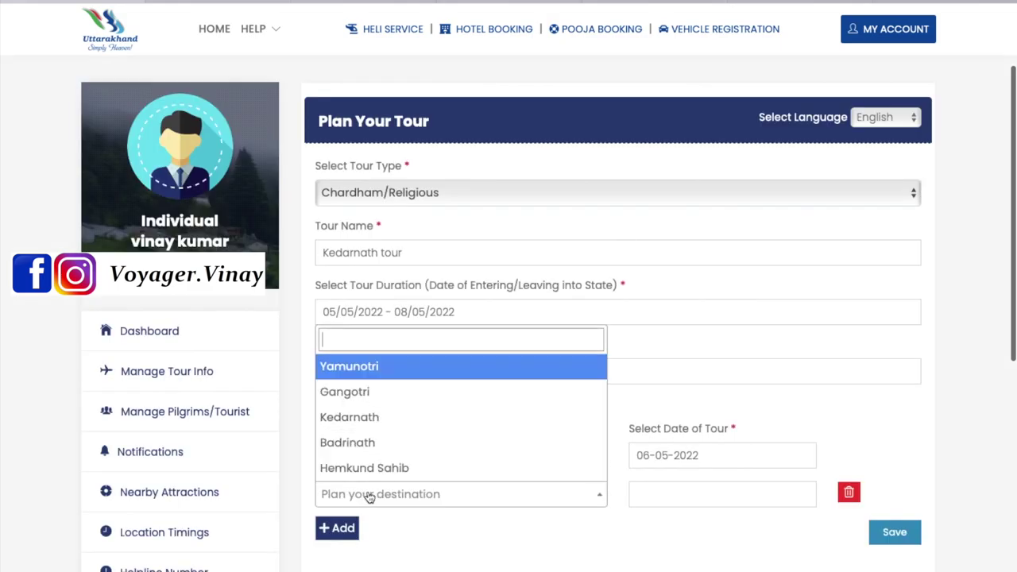
{"action": "left_click", "coordinate": [369, 442]}
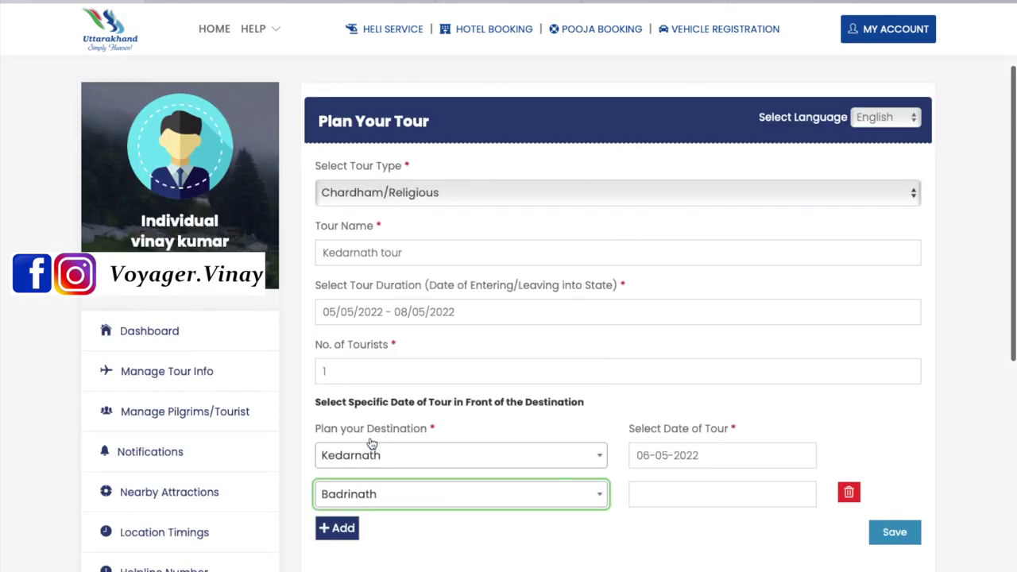
{"action": "left_click", "coordinate": [377, 494]}
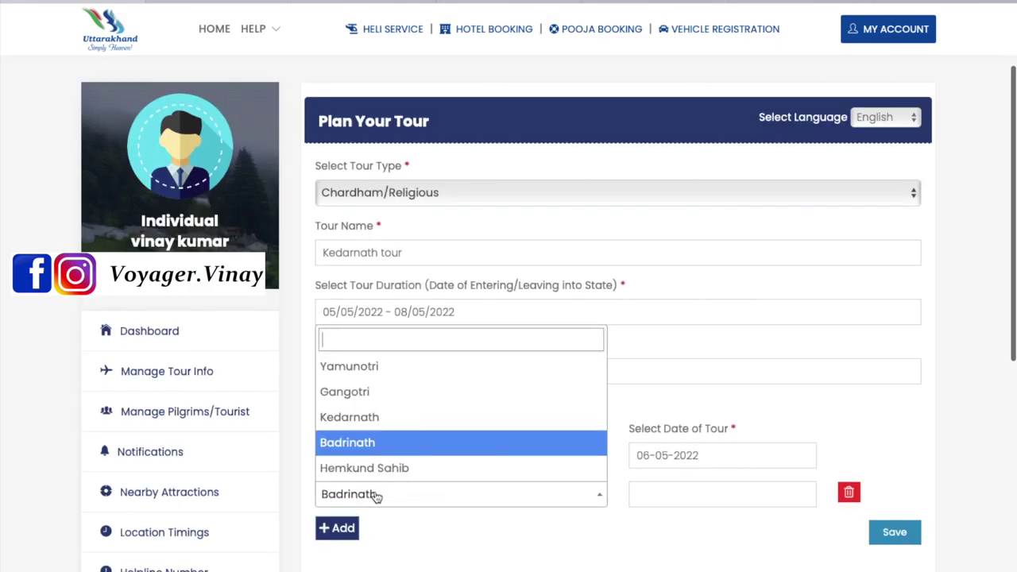
{"action": "left_click", "coordinate": [360, 374]}
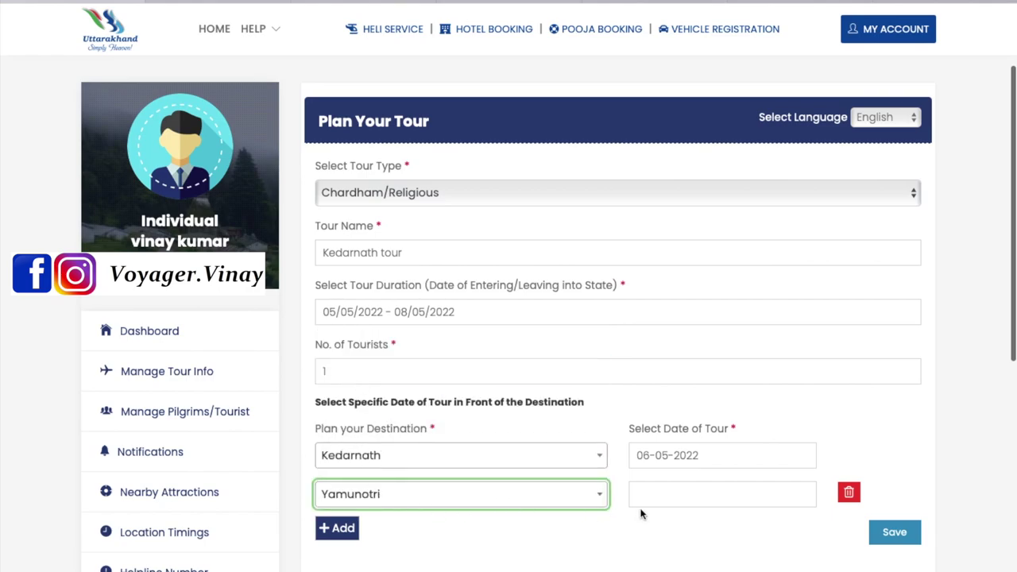
{"action": "left_click", "coordinate": [688, 494]}
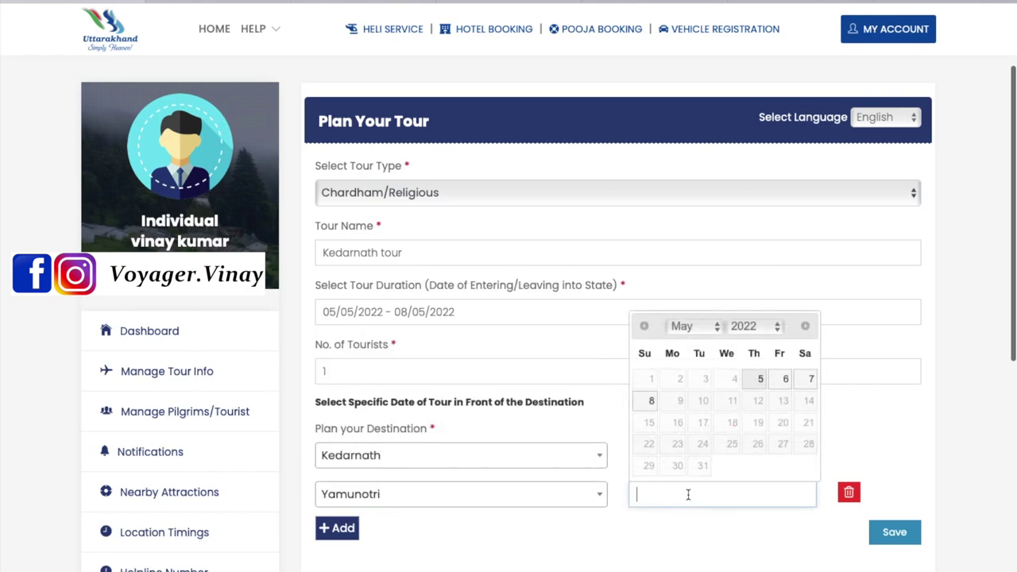
{"action": "left_click", "coordinate": [701, 560]}
{"action": "left_click", "coordinate": [848, 494]}
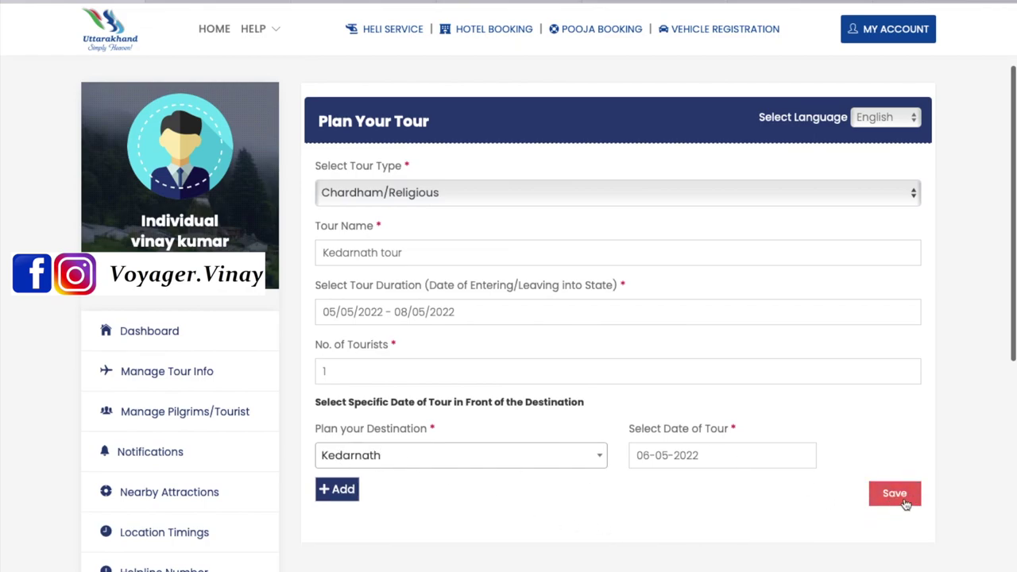
{"action": "left_click", "coordinate": [875, 497]}
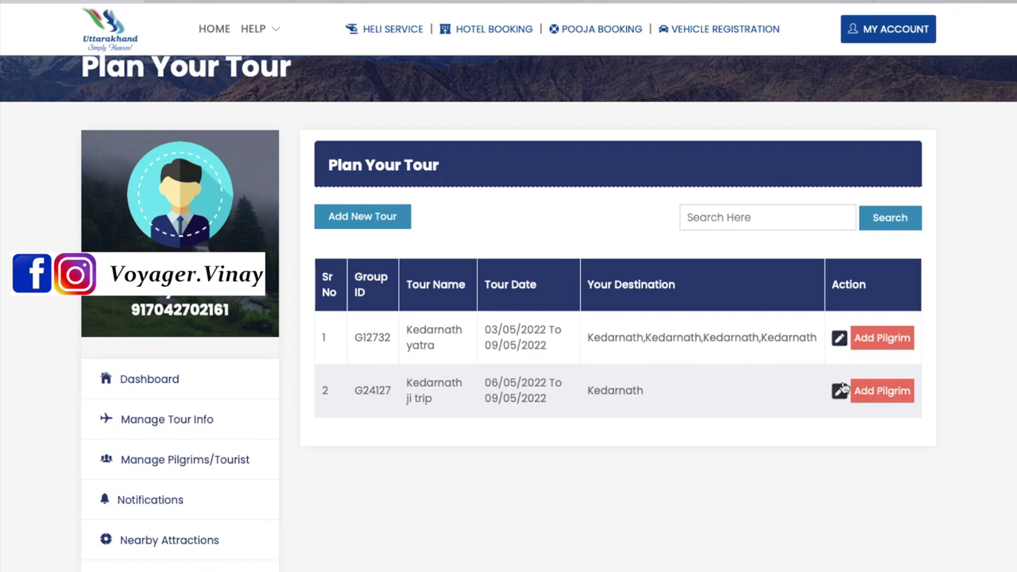
Open Add/Manage Pilgrims from the Dashboard and select the Kedarnath yatra tour
{"action": "left_click", "coordinate": [154, 381]}
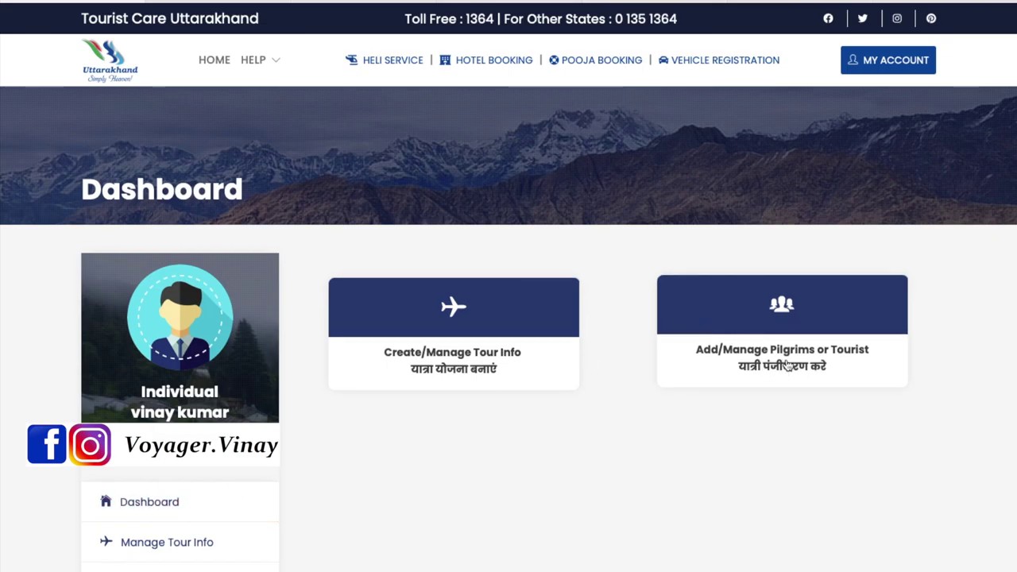
{"action": "left_click", "coordinate": [780, 318]}
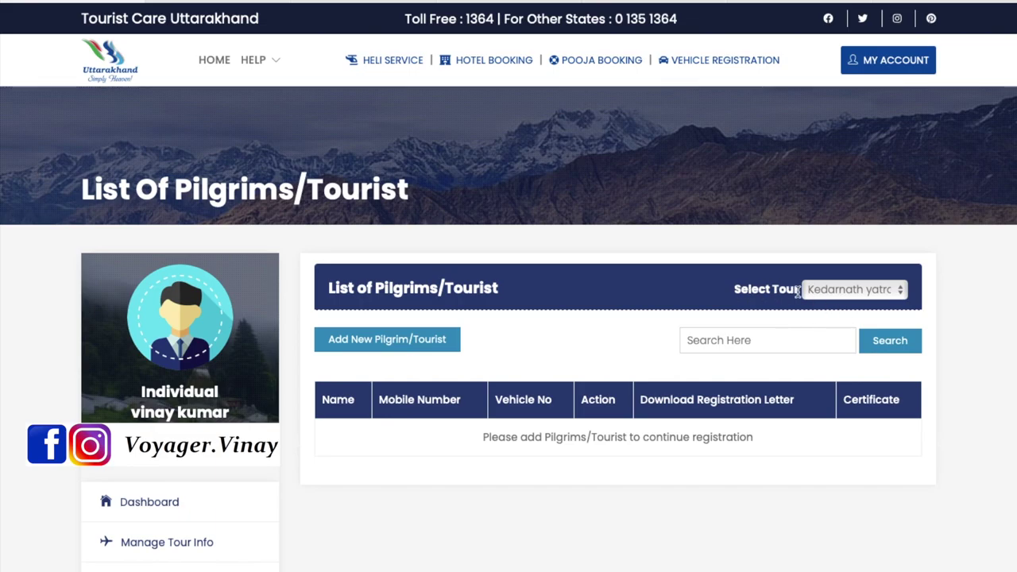
{"action": "left_click", "coordinate": [841, 291]}
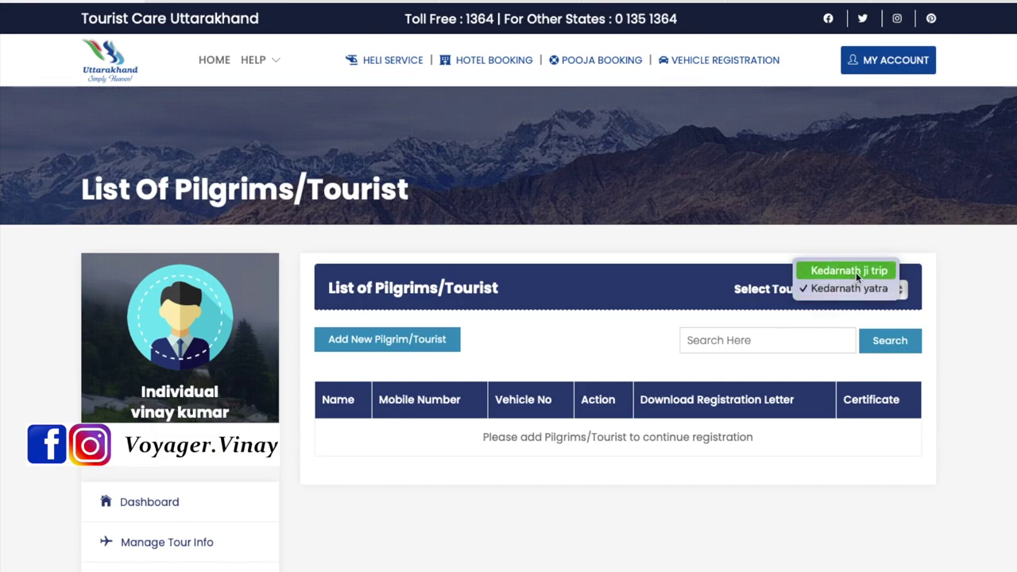
{"action": "left_click", "coordinate": [842, 288]}
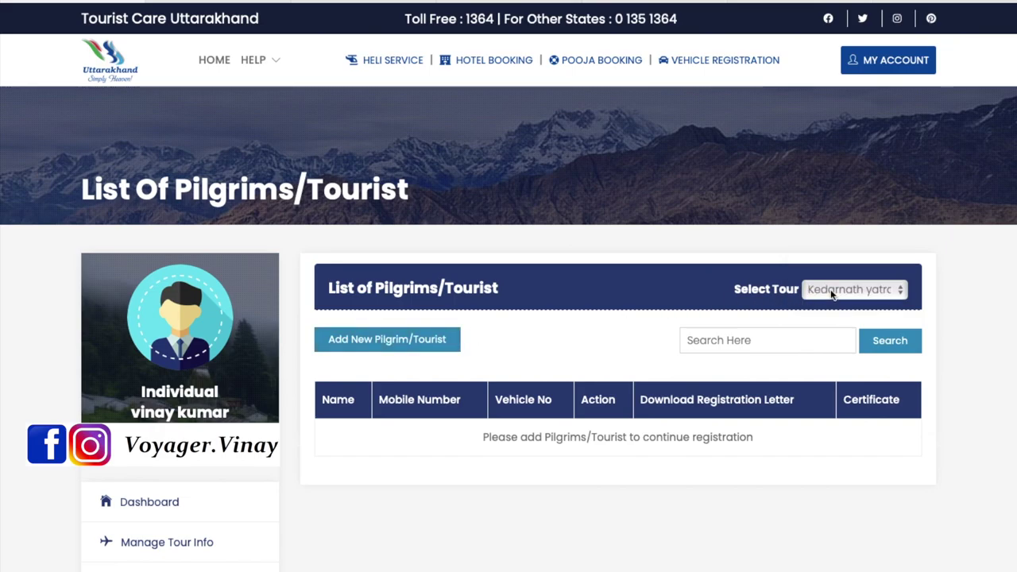
Add a new pilgrim with the pilgrim's full name, age 34 and gender Male
{"action": "left_click", "coordinate": [388, 341]}
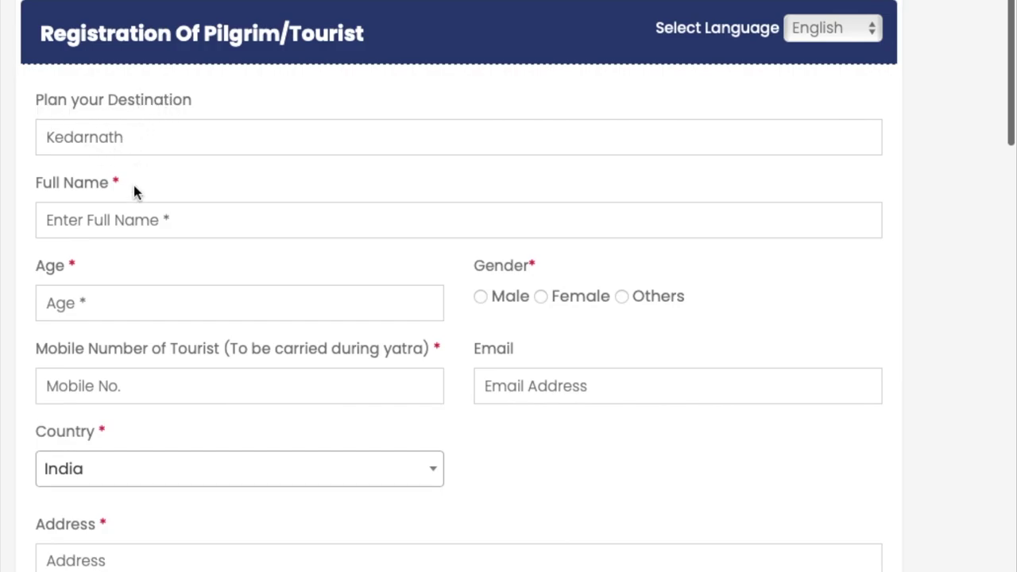
{"action": "left_click", "coordinate": [118, 220]}
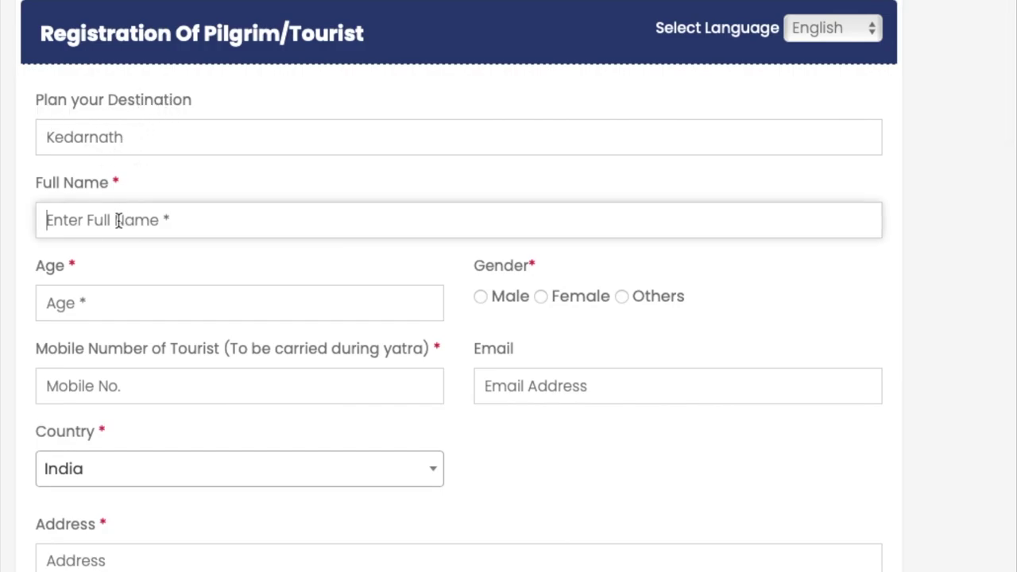
{"action": "left_click", "coordinate": [102, 301]}
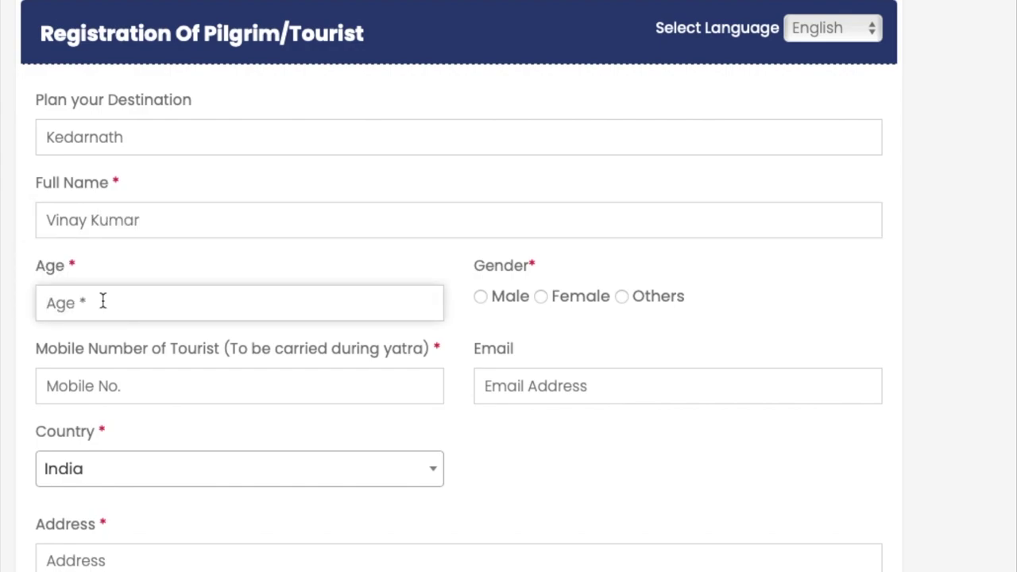
{"action": "type", "text": "34"}
{"action": "left_click", "coordinate": [480, 297]}
Enter the pilgrim's mobile number and e-mail address
{"action": "left_click", "coordinate": [104, 389]}
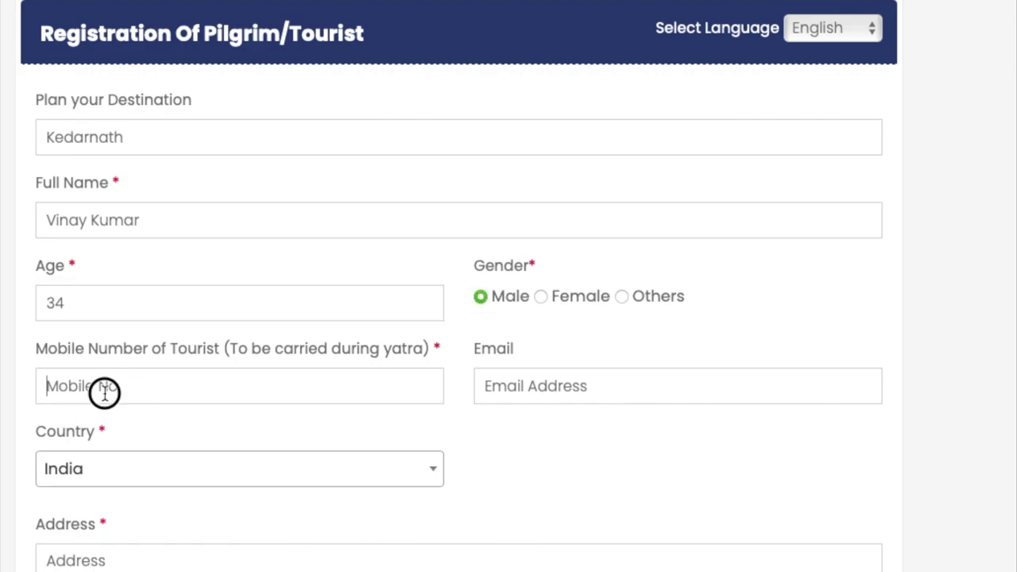
{"action": "type", "text": "70"}
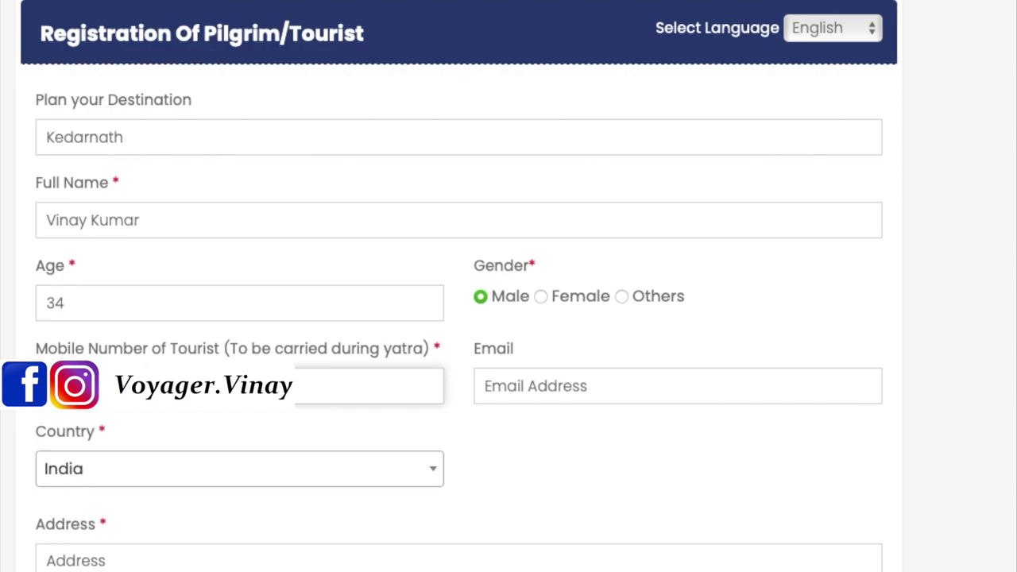
{"action": "left_click", "coordinate": [557, 378]}
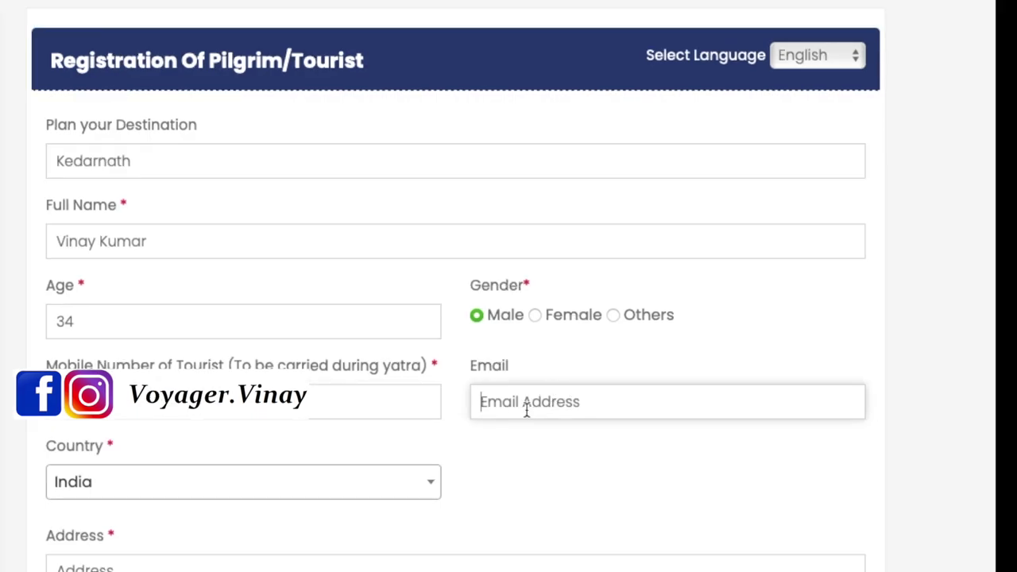
{"action": "type", "text": "vinayk"}
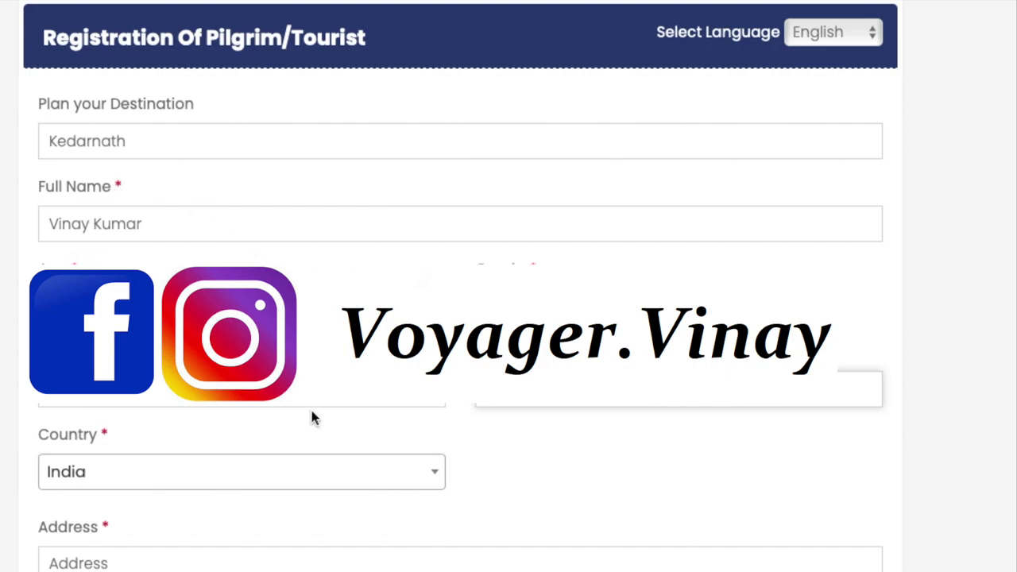
{"action": "scroll", "coordinate": [315, 408], "scroll_direction": "down", "scroll_amount": 3}
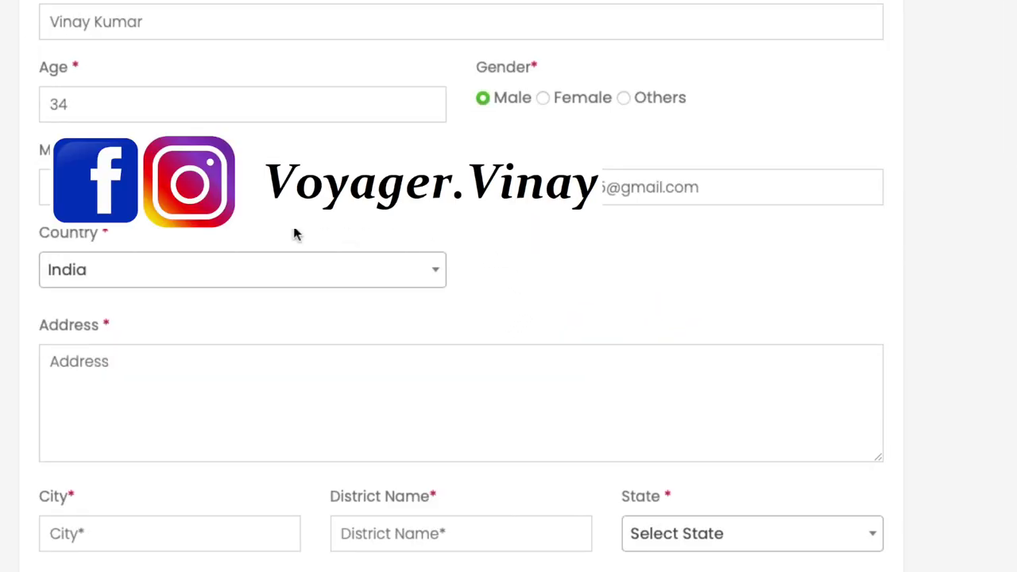
Enter the pilgrim's postal address, city and district name
{"action": "scroll", "coordinate": [162, 309], "scroll_direction": "down", "scroll_amount": 1}
{"action": "left_click", "coordinate": [82, 331]}
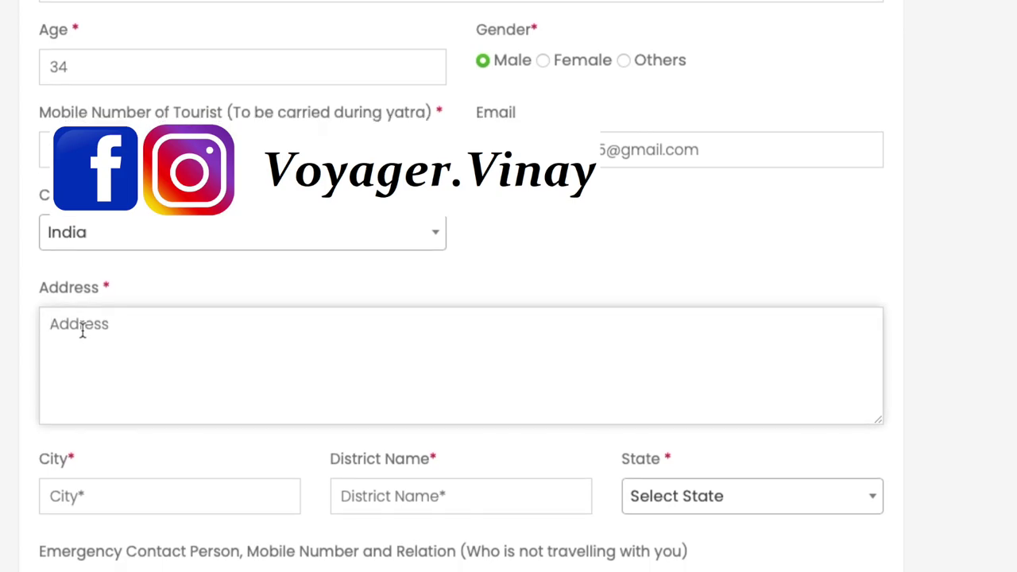
{"action": "type", "text": "5"}
{"action": "type", "text": "33"}
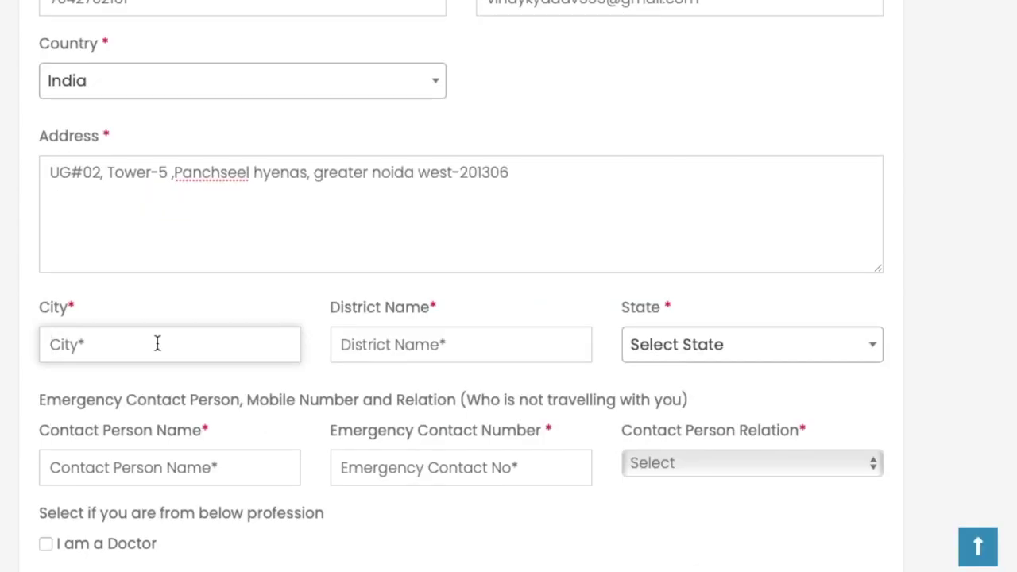
{"action": "type", "text": "Noida"}
{"action": "left_click", "coordinate": [429, 339]}
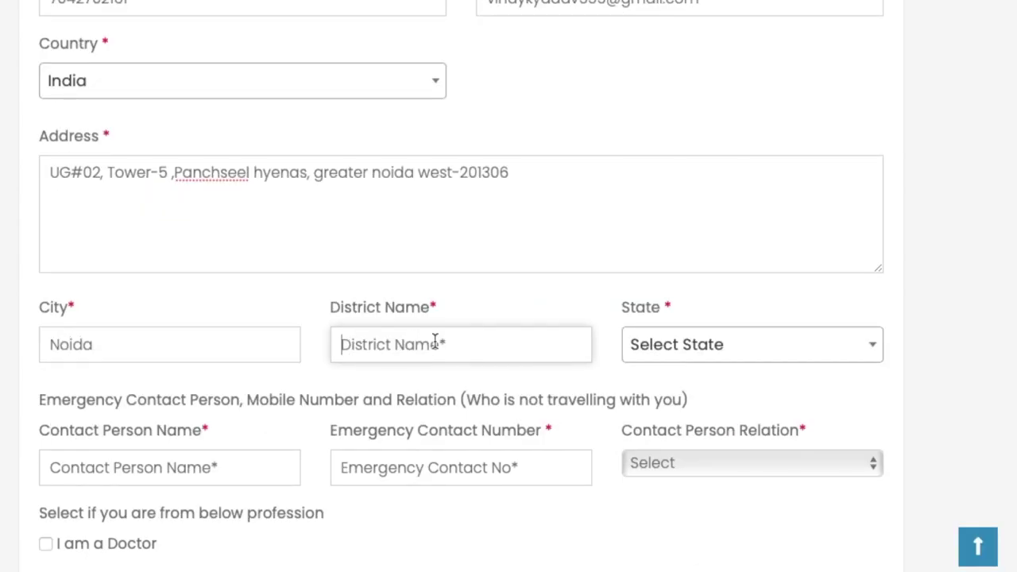
{"action": "type", "text": "Gautam budh nagar"}
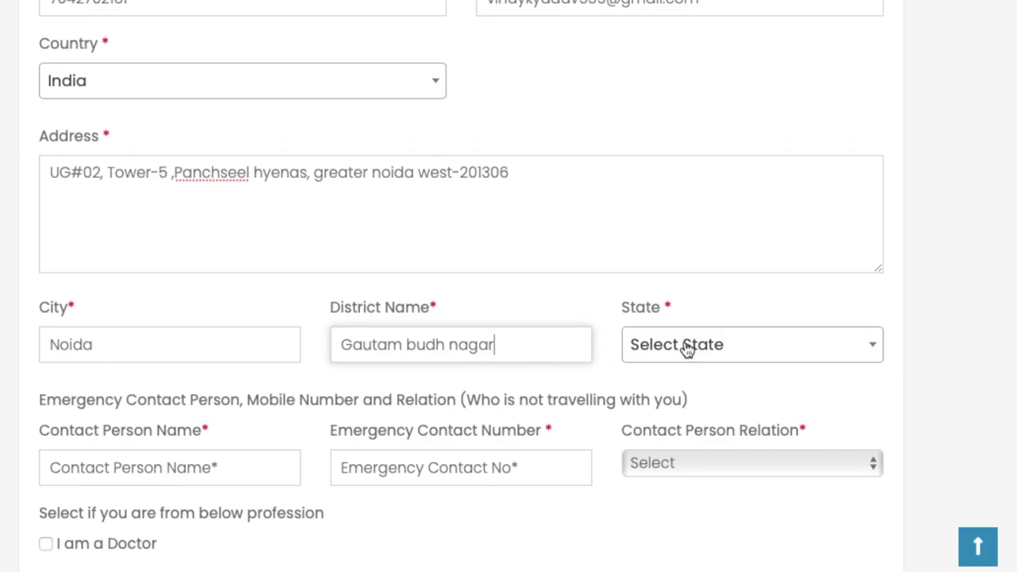
Search 'utt' in the State list and select Uttar Pradesh
{"action": "left_click", "coordinate": [687, 352]}
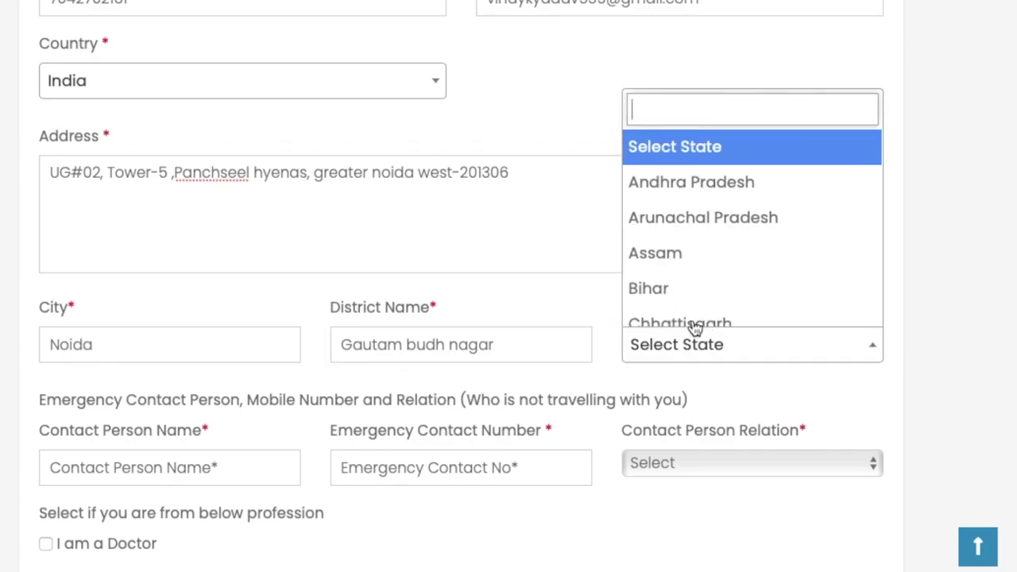
{"action": "type", "text": "utt"}
{"action": "left_click", "coordinate": [681, 279]}
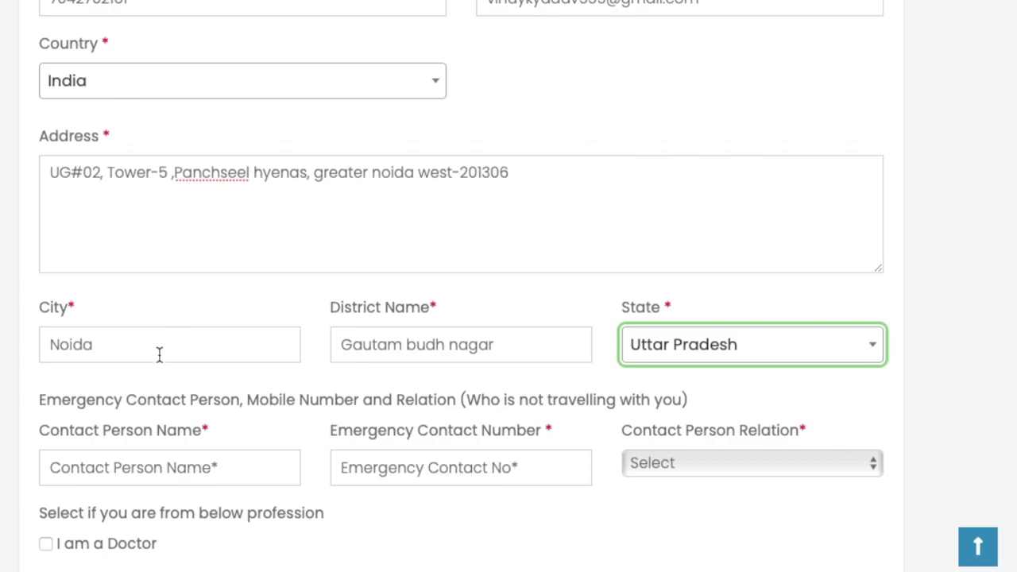
{"action": "scroll", "coordinate": [185, 380], "scroll_direction": "down", "scroll_amount": 3}
{"action": "scroll", "coordinate": [185, 380], "scroll_direction": "down", "scroll_amount": 1}
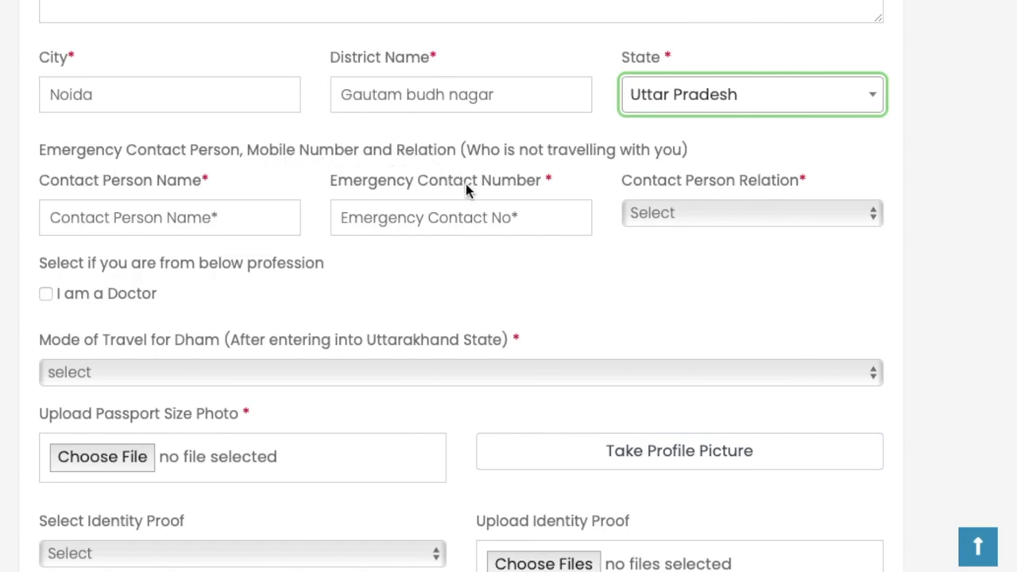
Enter the emergency contact's name and number, with relation set to Spouse
{"action": "left_click", "coordinate": [114, 225]}
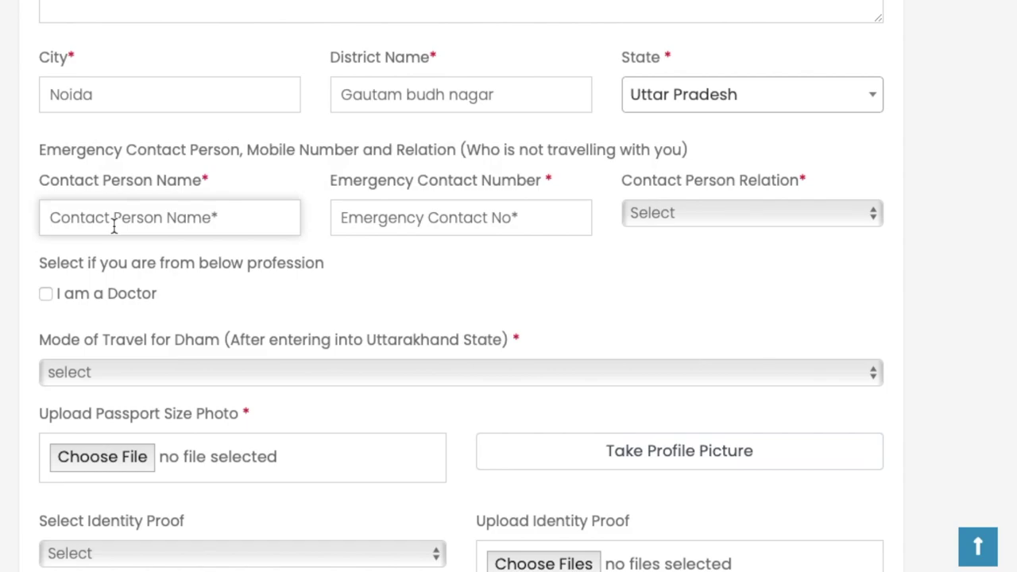
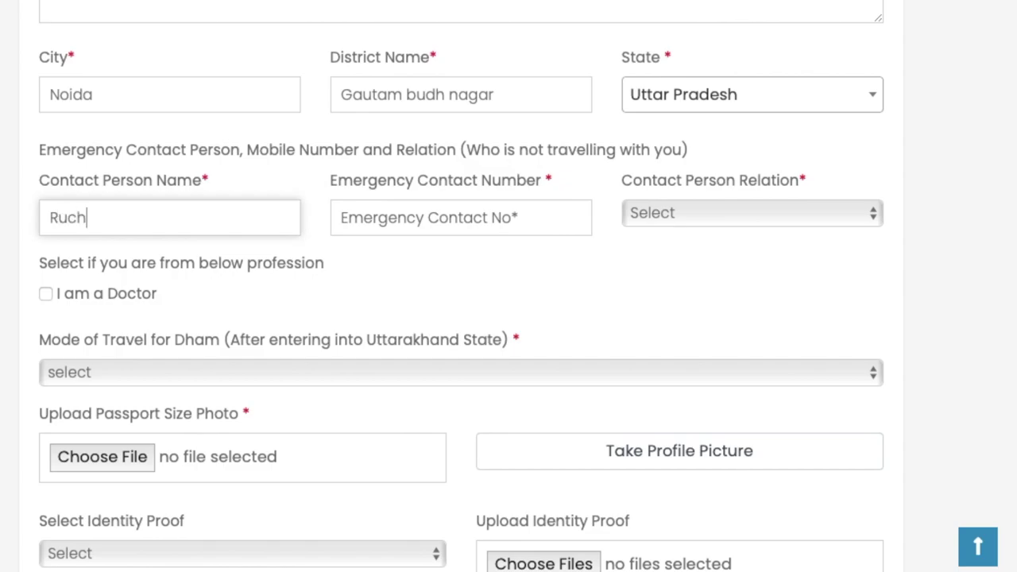
{"action": "left_click", "coordinate": [460, 217]}
{"action": "type", "text": "8090"}
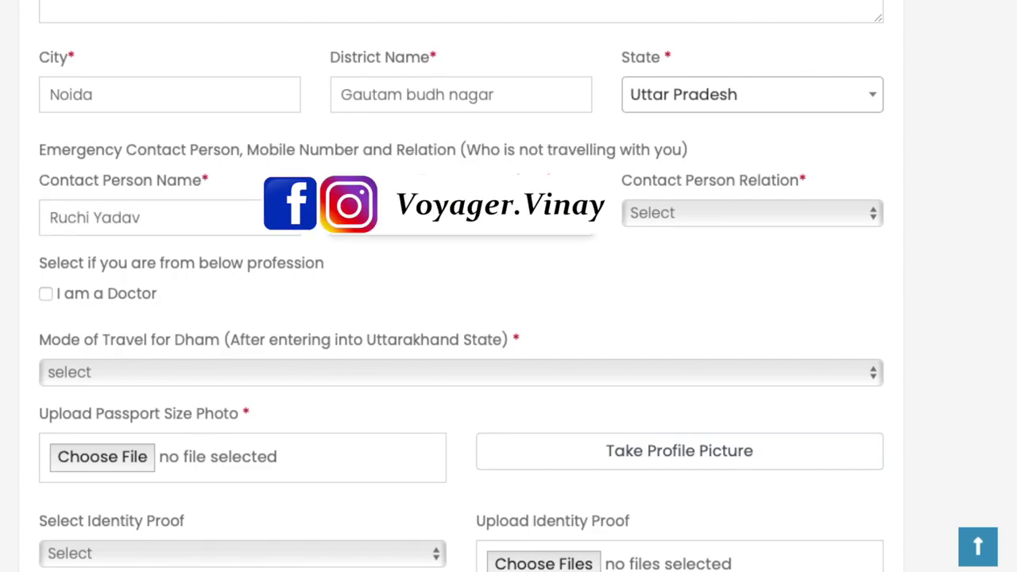
{"action": "left_click", "coordinate": [752, 213]}
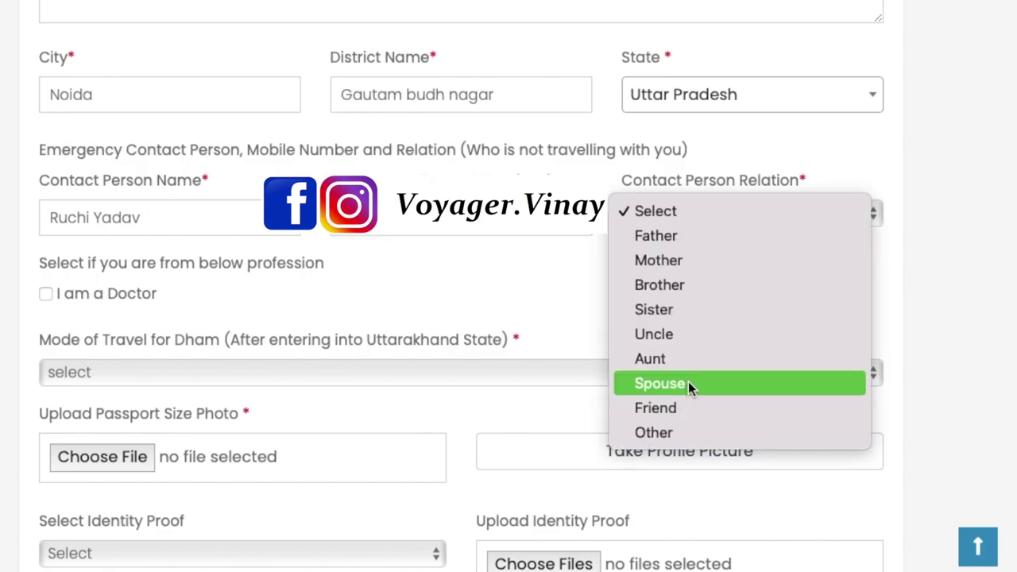
{"action": "left_click", "coordinate": [688, 383]}
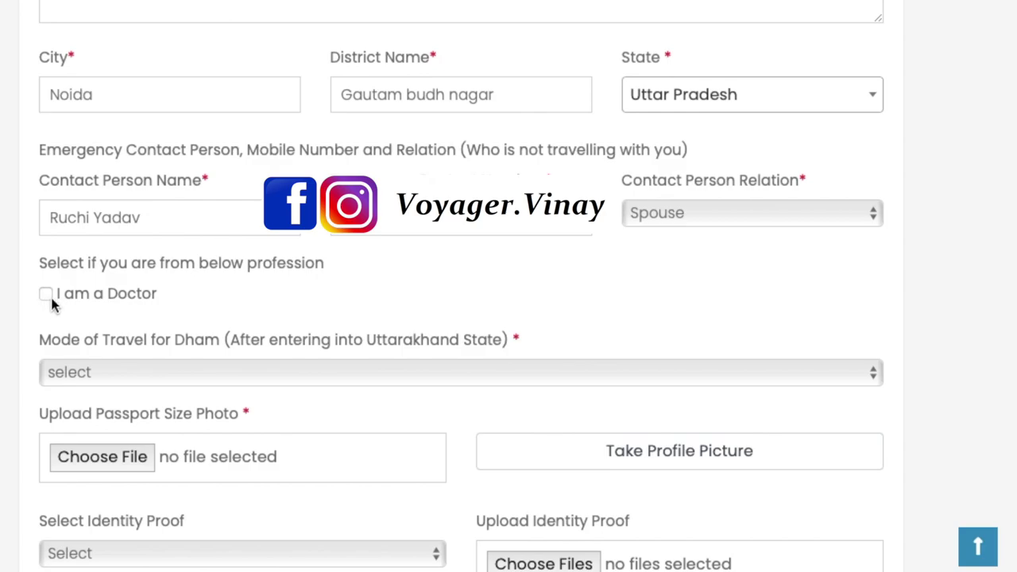
Set the pilgrim's mode of travel to Two-wheeler
{"action": "scroll", "coordinate": [174, 278], "scroll_direction": "down", "scroll_amount": 1}
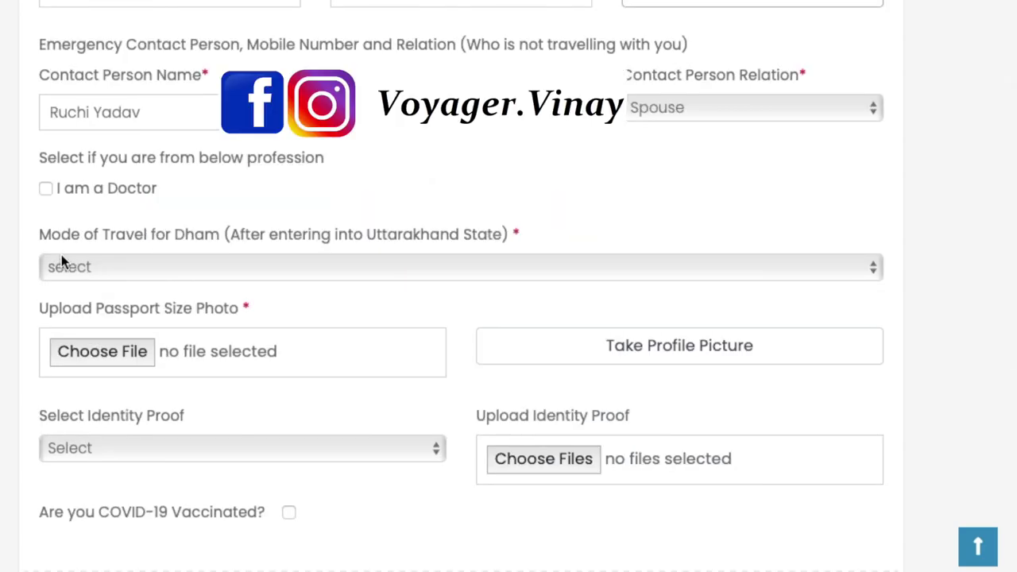
{"action": "left_click", "coordinate": [173, 274]}
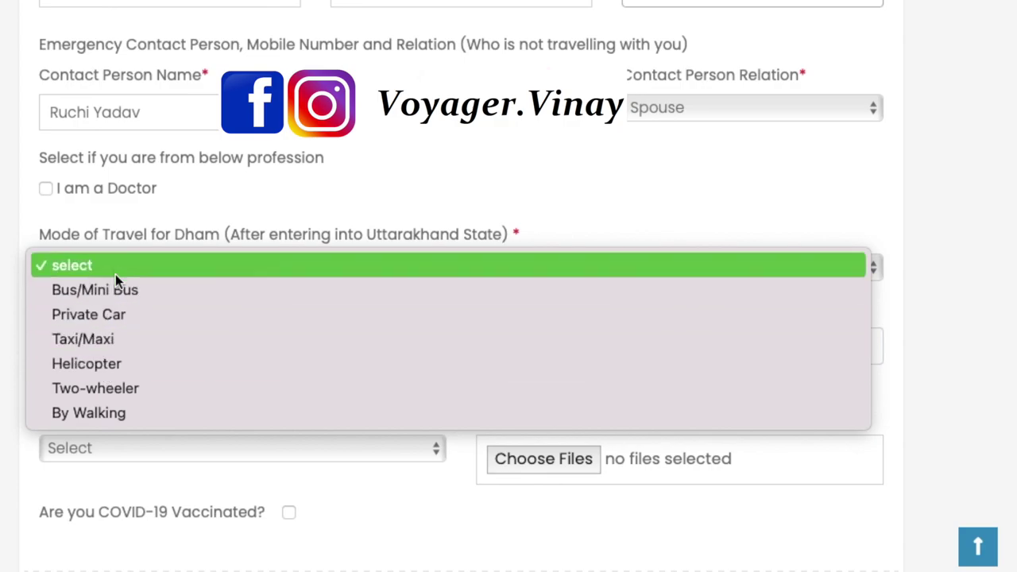
{"action": "left_click", "coordinate": [121, 386]}
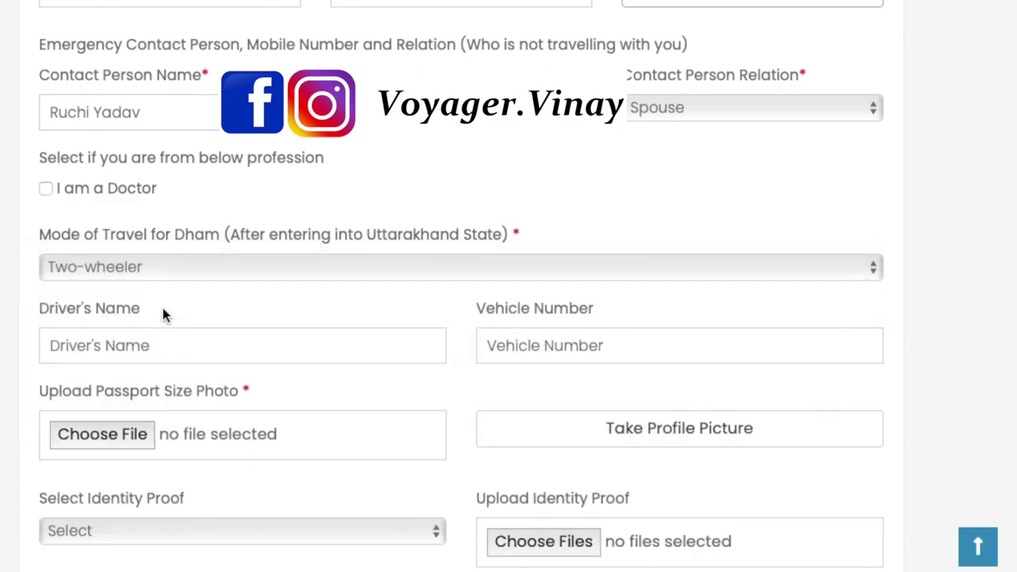
{"action": "left_click", "coordinate": [170, 350]}
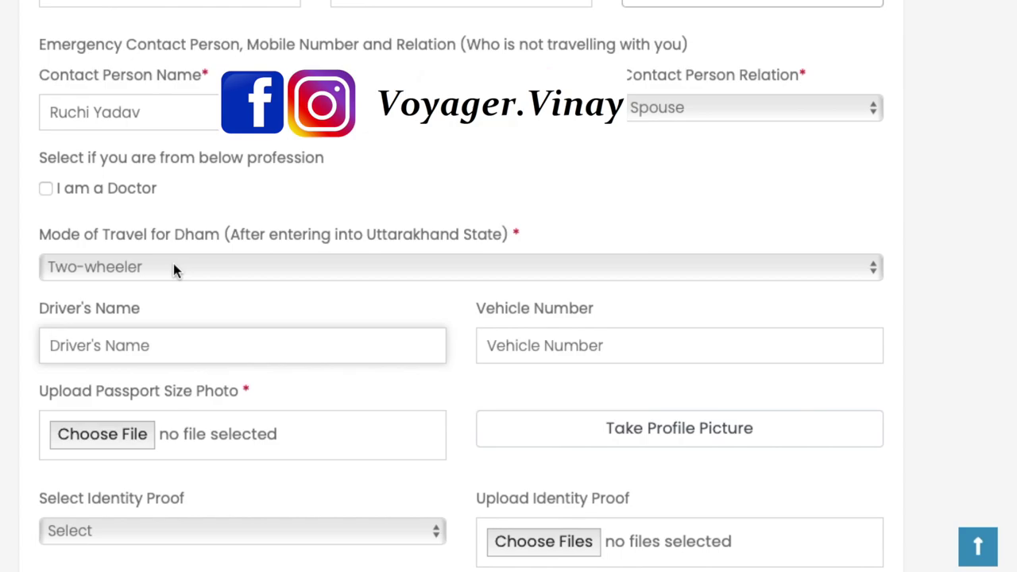
{"action": "scroll", "coordinate": [173, 263], "scroll_direction": "down", "scroll_amount": 3}
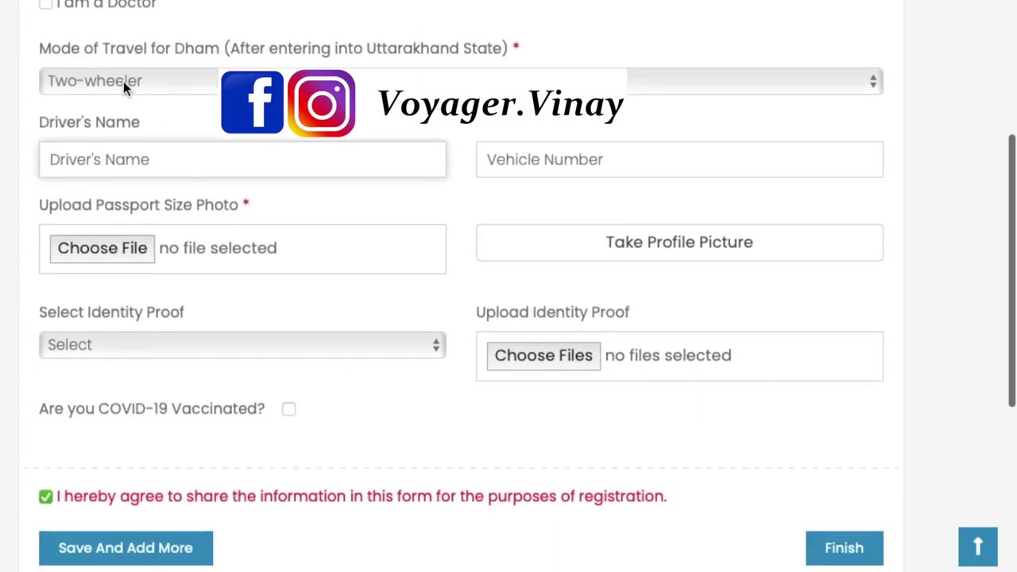
Upload IMG-20200624-WA0008.jpg from Downloads as the pilgrim's passport photo
{"action": "left_click", "coordinate": [123, 81]}
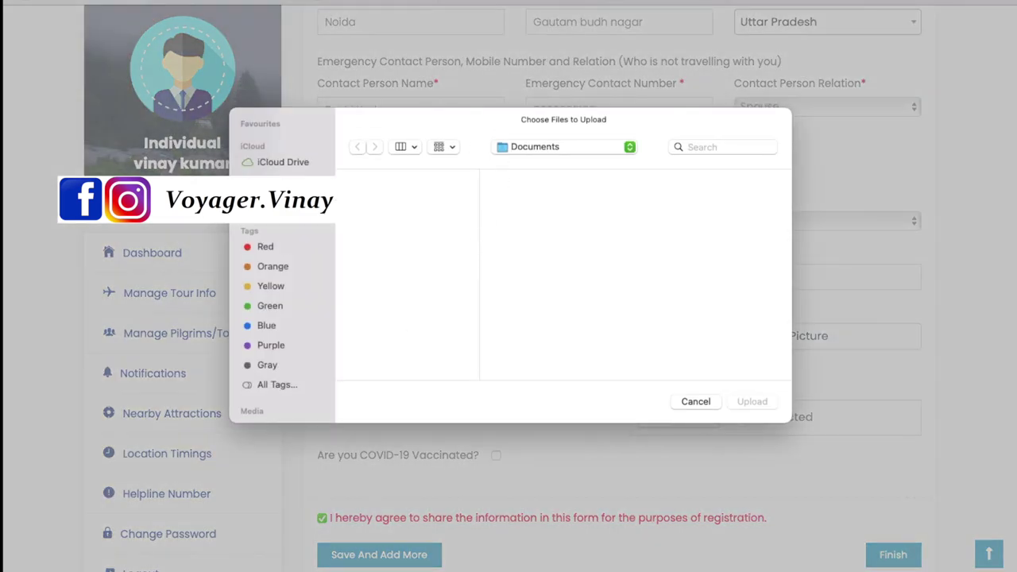
{"action": "left_click", "coordinate": [564, 146]}
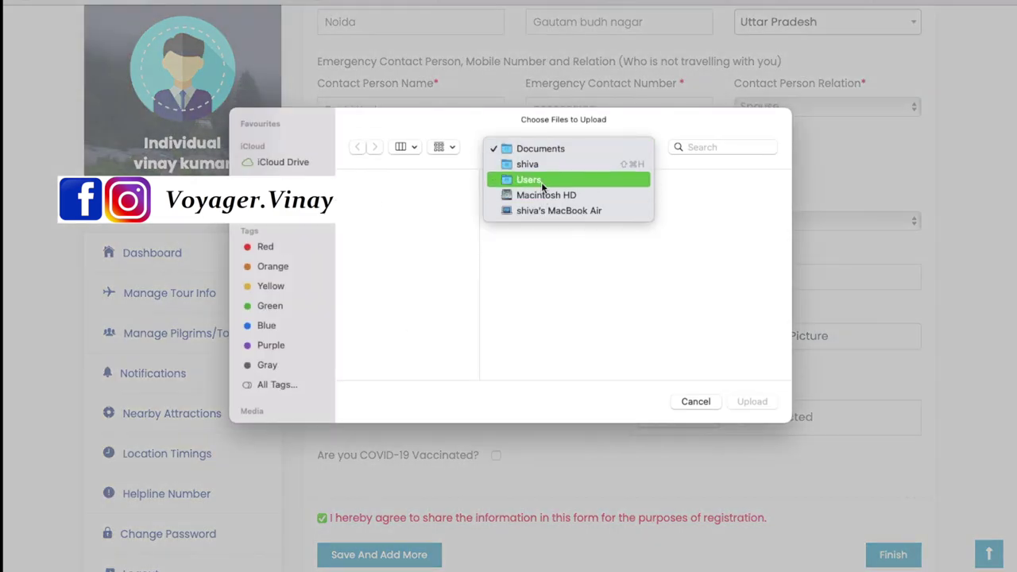
{"action": "left_click", "coordinate": [541, 178]}
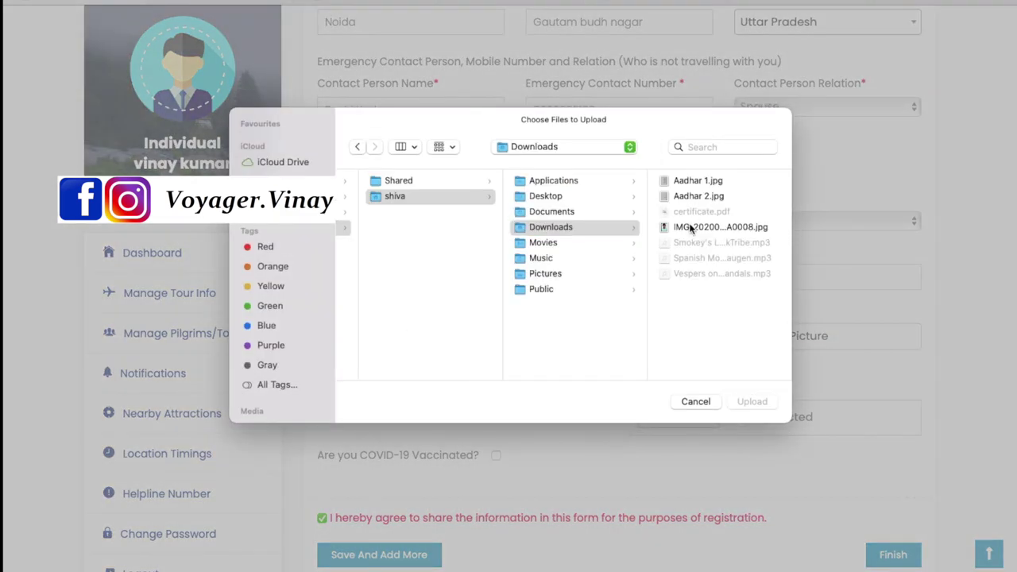
{"action": "left_click", "coordinate": [691, 228]}
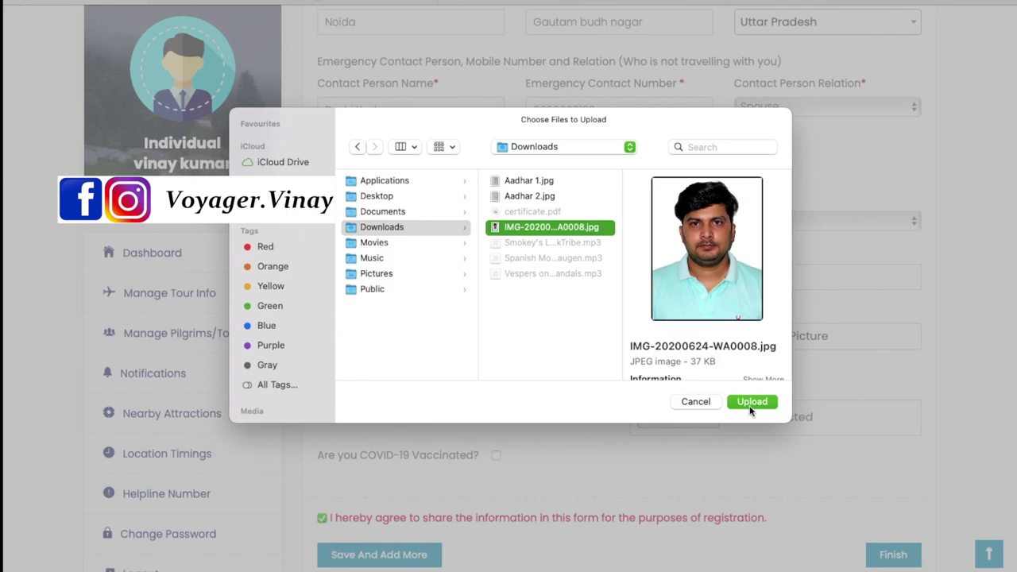
{"action": "left_click", "coordinate": [751, 402]}
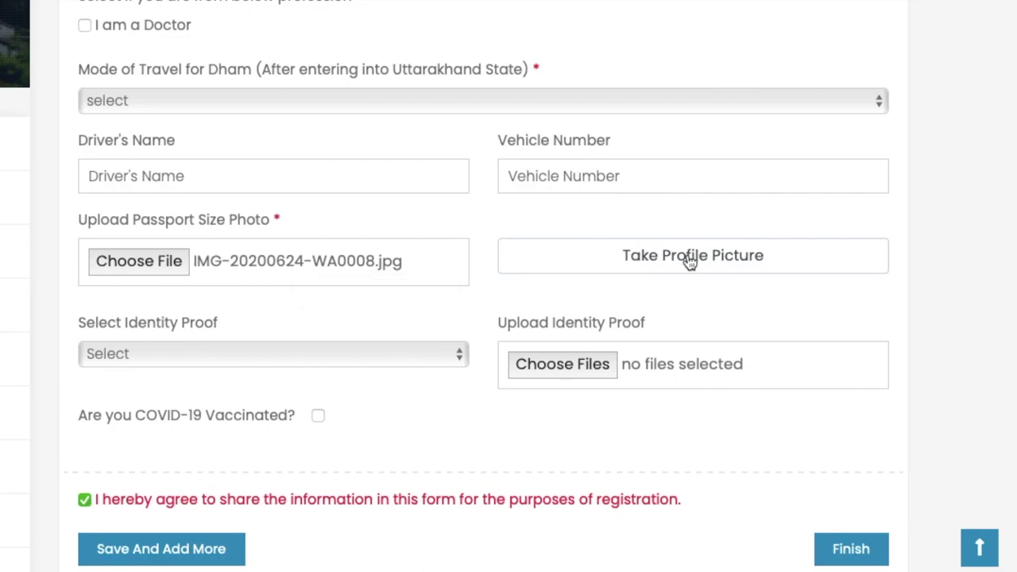
Set Identity Proof to Aadhar Card and attach the Aadhar 1.jpg image
{"action": "left_click", "coordinate": [204, 357]}
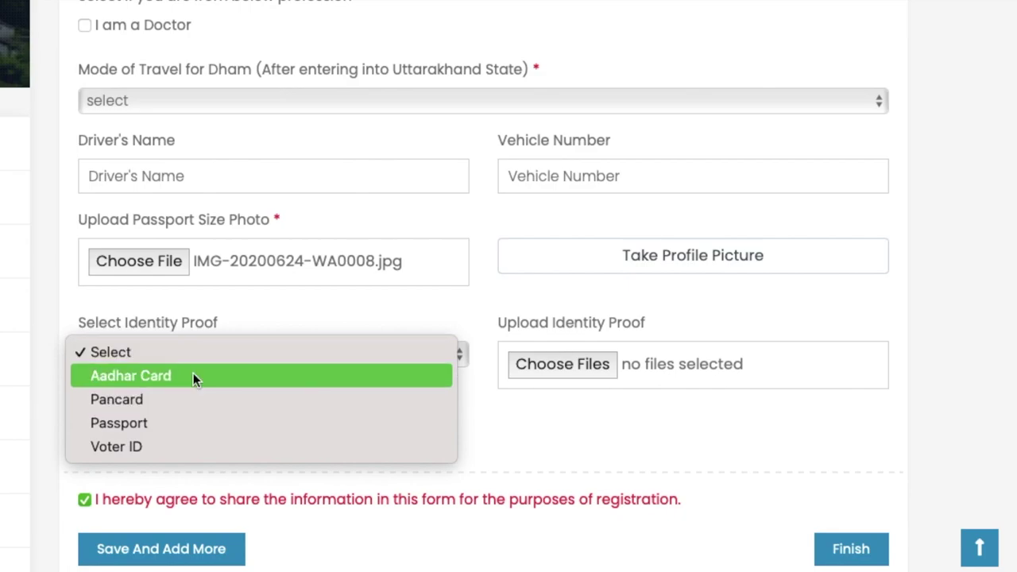
{"action": "left_click", "coordinate": [193, 377]}
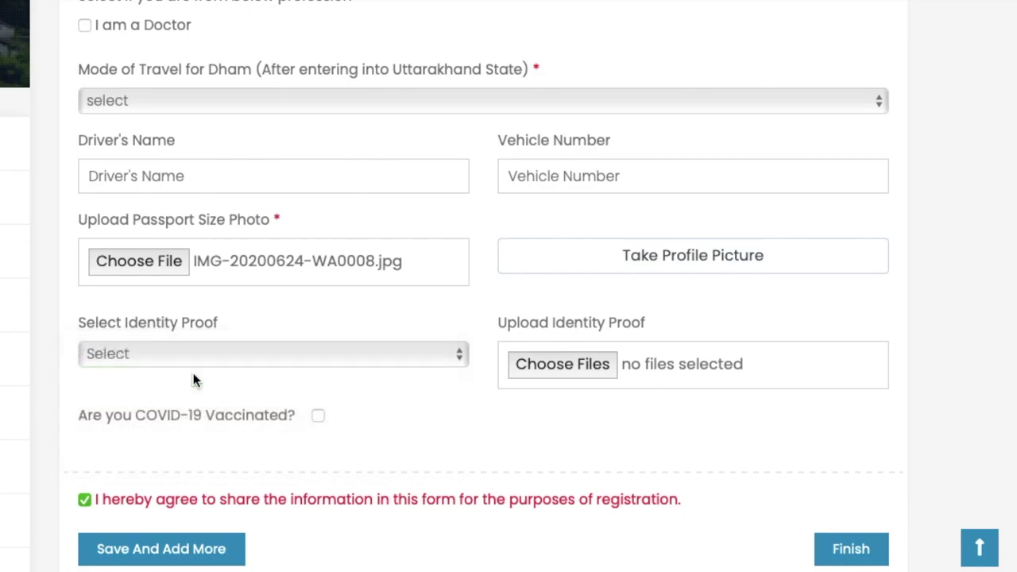
{"action": "left_click", "coordinate": [564, 366]}
{"action": "double_click", "coordinate": [176, 68]}
{"action": "scroll", "coordinate": [370, 445], "scroll_direction": "down", "scroll_amount": 2}
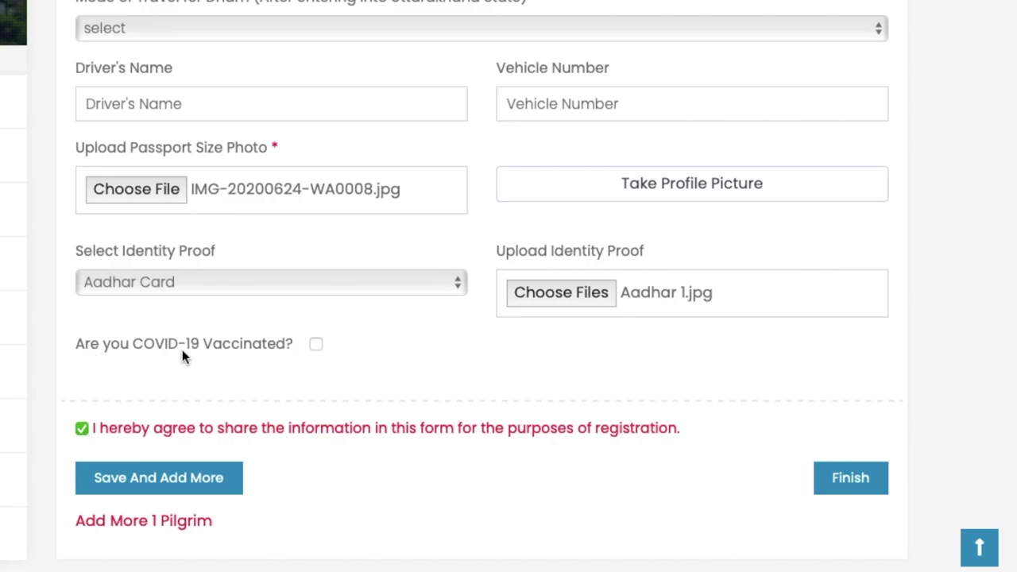
Tick 'Are you COVID-19 Vaccinated?', enter the certificate reference ID, and Save And Add More
{"action": "left_click", "coordinate": [326, 349]}
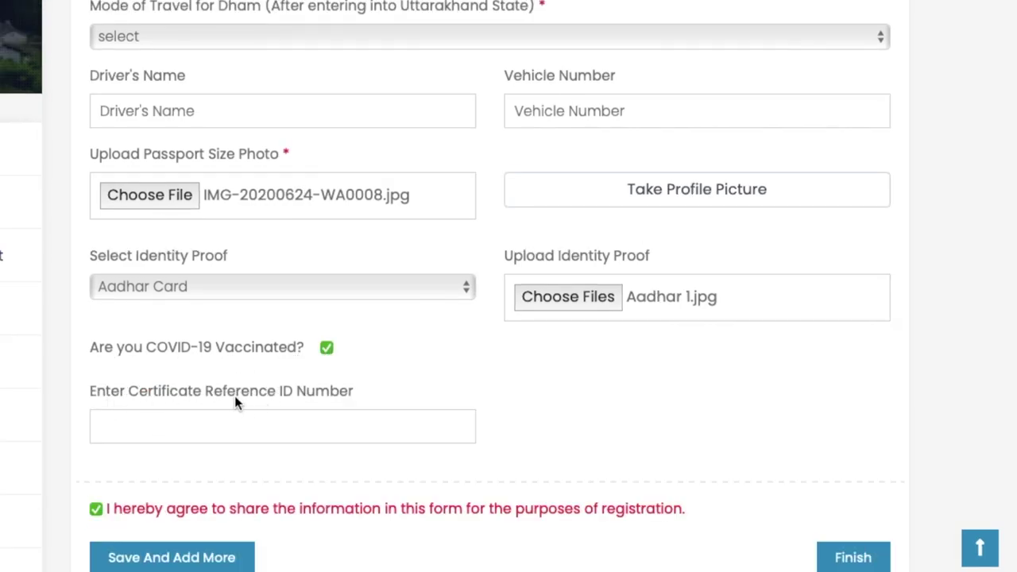
{"action": "left_click", "coordinate": [246, 426]}
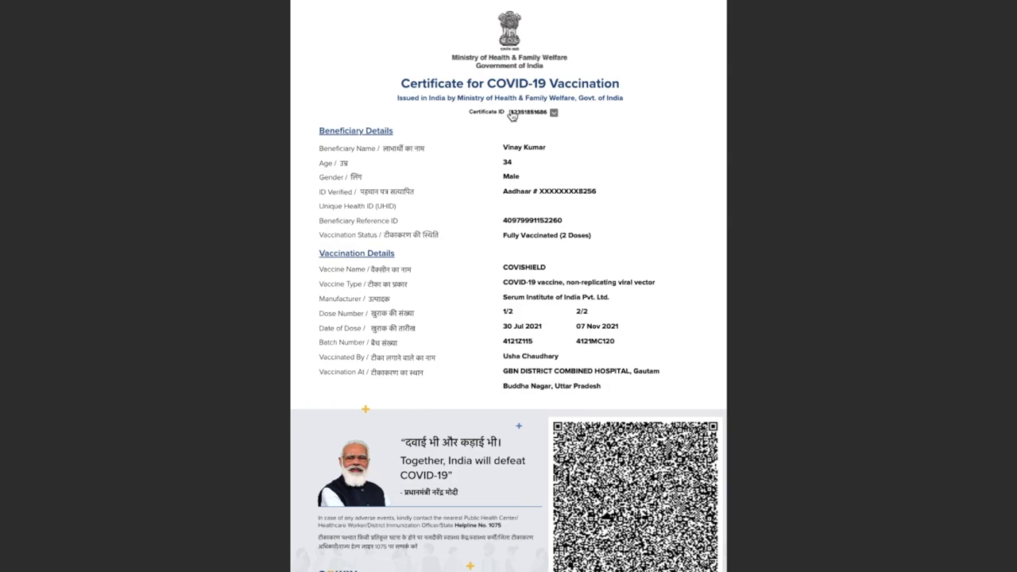
{"action": "mouse_move", "coordinate": [513, 115]}
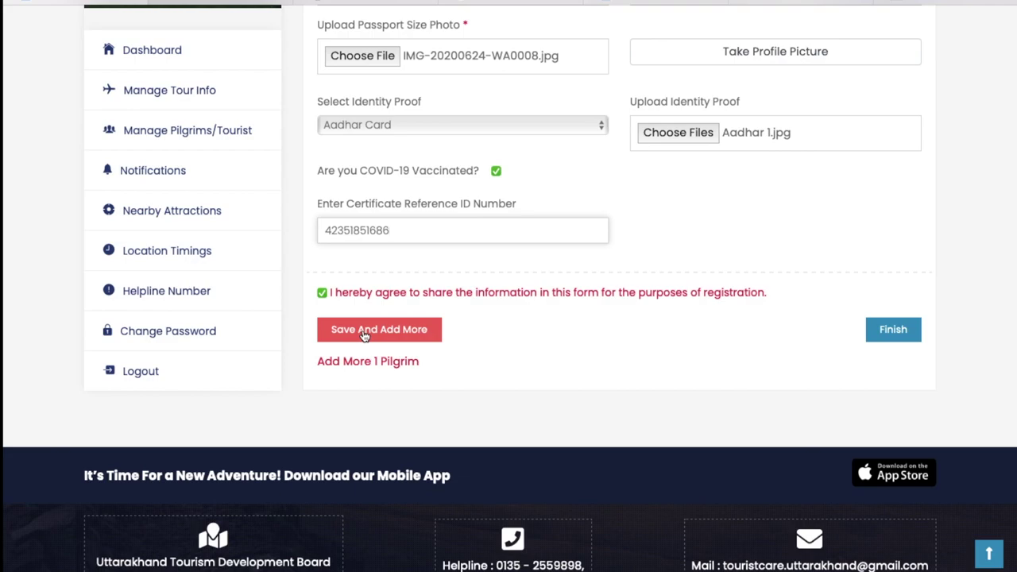
{"action": "left_click", "coordinate": [363, 330]}
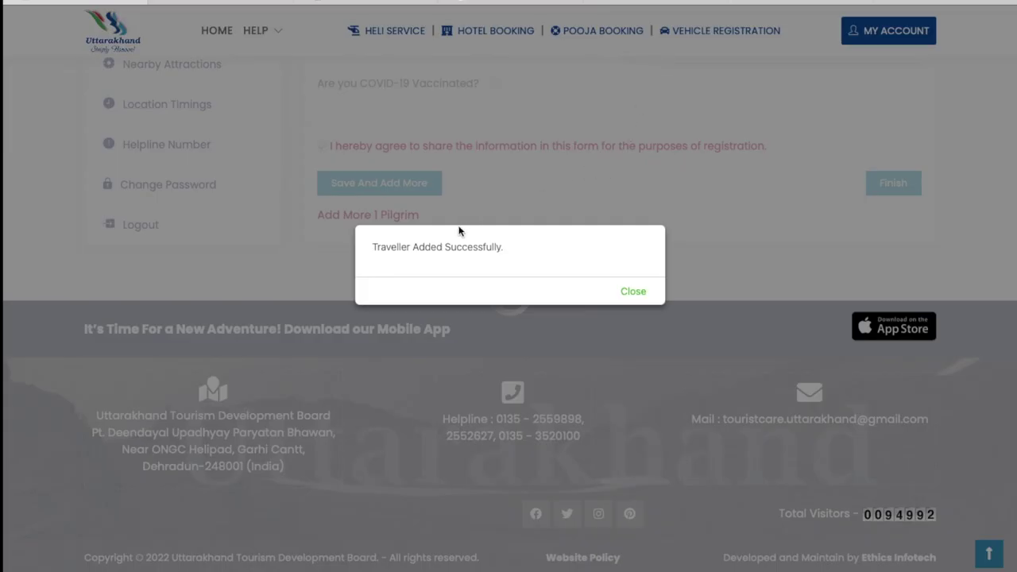
Dismiss the 'Traveller Added Successfully' message and go to Dashboard's Add/Manage Pilgrims list
{"action": "left_click", "coordinate": [634, 292]}
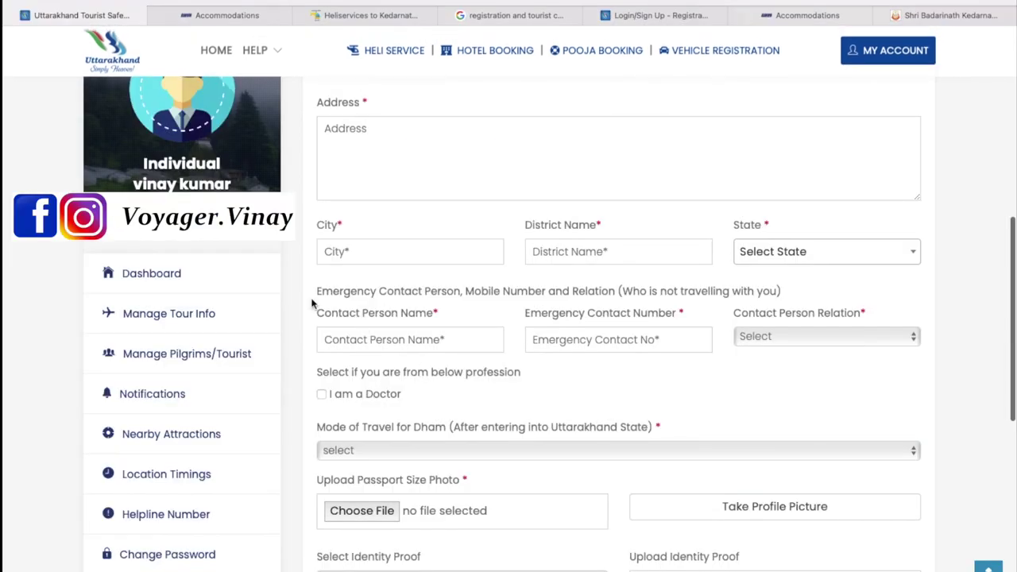
{"action": "left_click", "coordinate": [163, 274]}
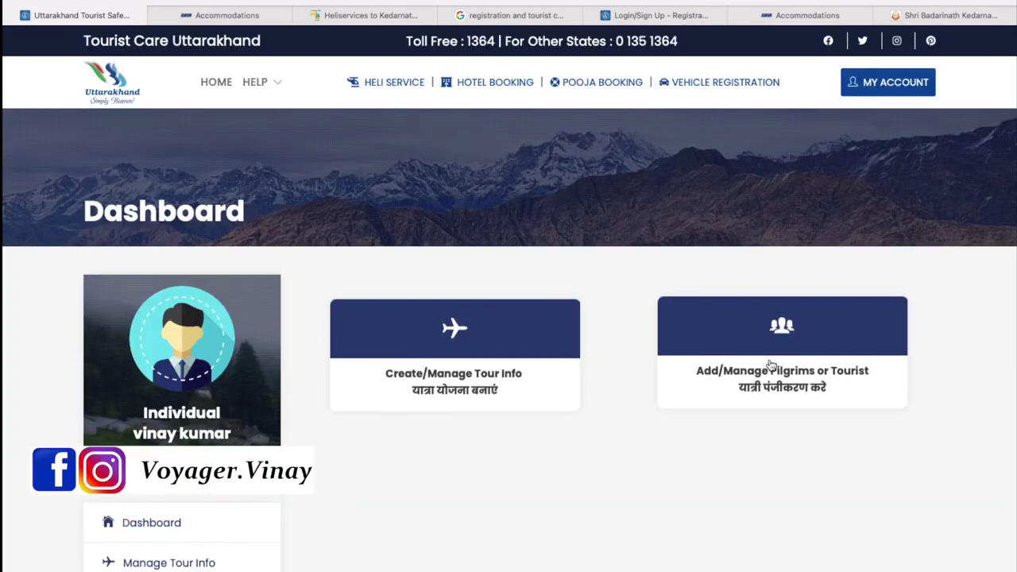
{"action": "left_click", "coordinate": [771, 338]}
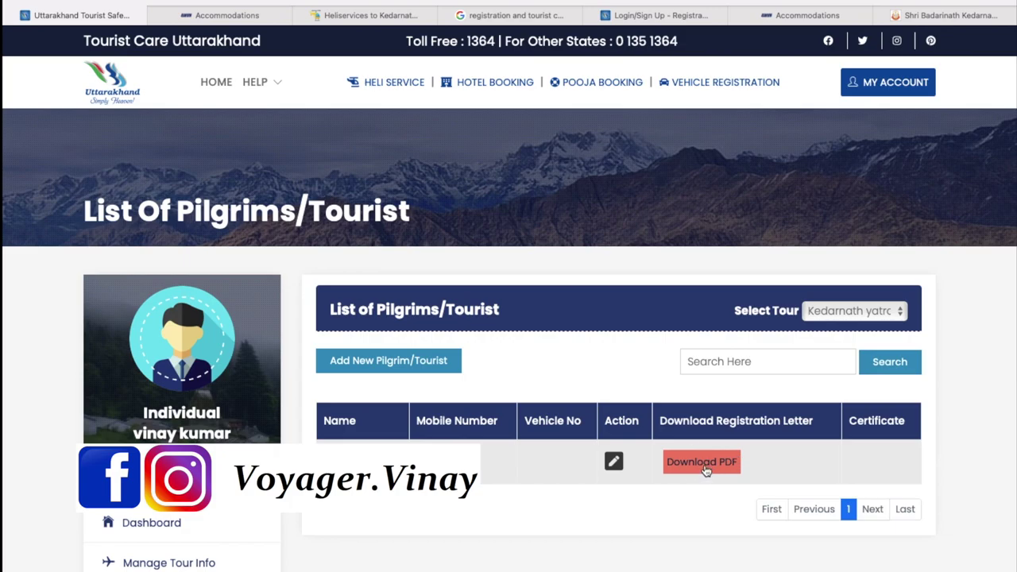
Download the pilgrim's Yatra Registration Letter - UTDB.pdf and confirm it in Safari's downloads
{"action": "left_click", "coordinate": [704, 465]}
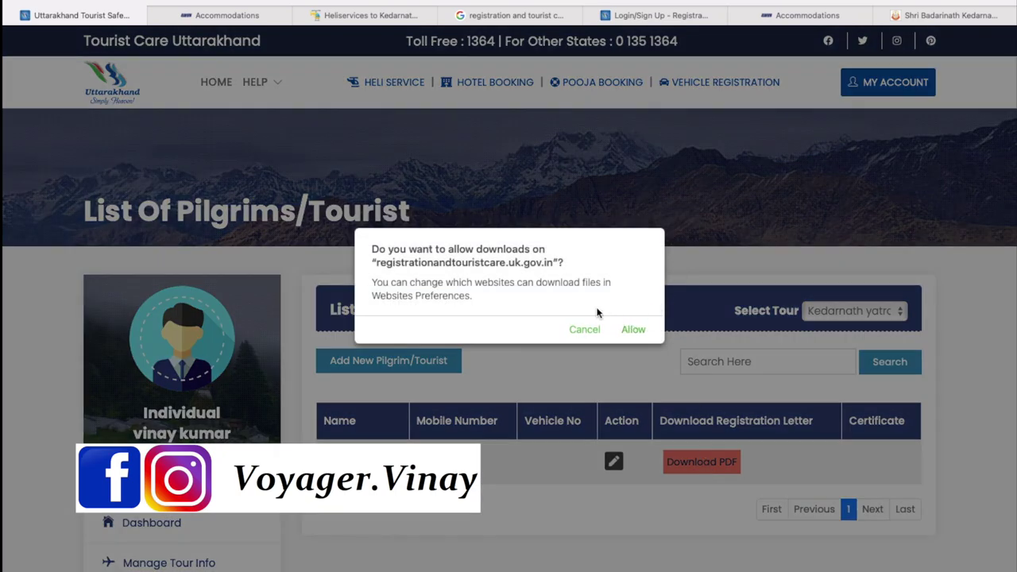
{"action": "left_click", "coordinate": [634, 331]}
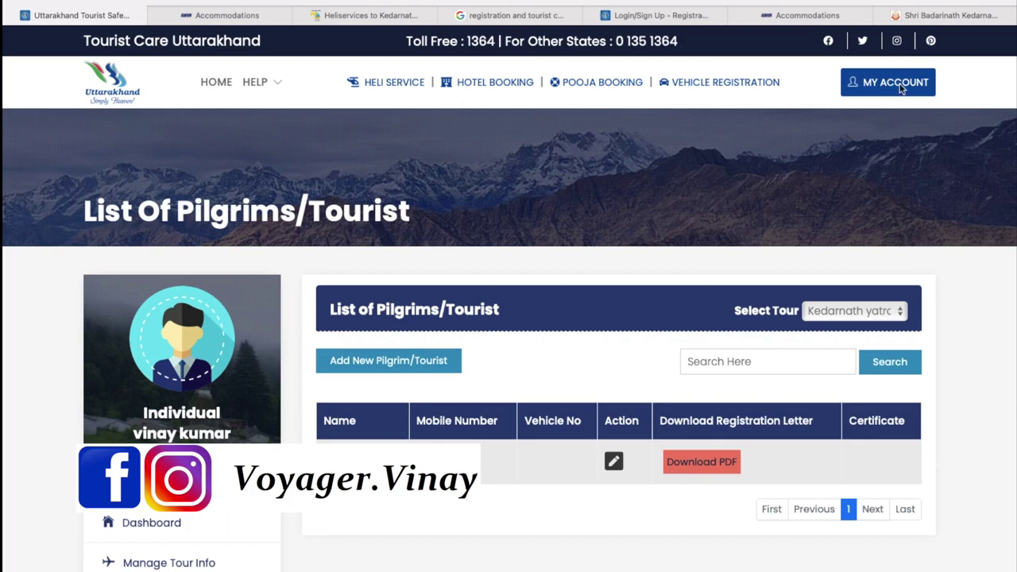
{"action": "left_click", "coordinate": [882, 1]}
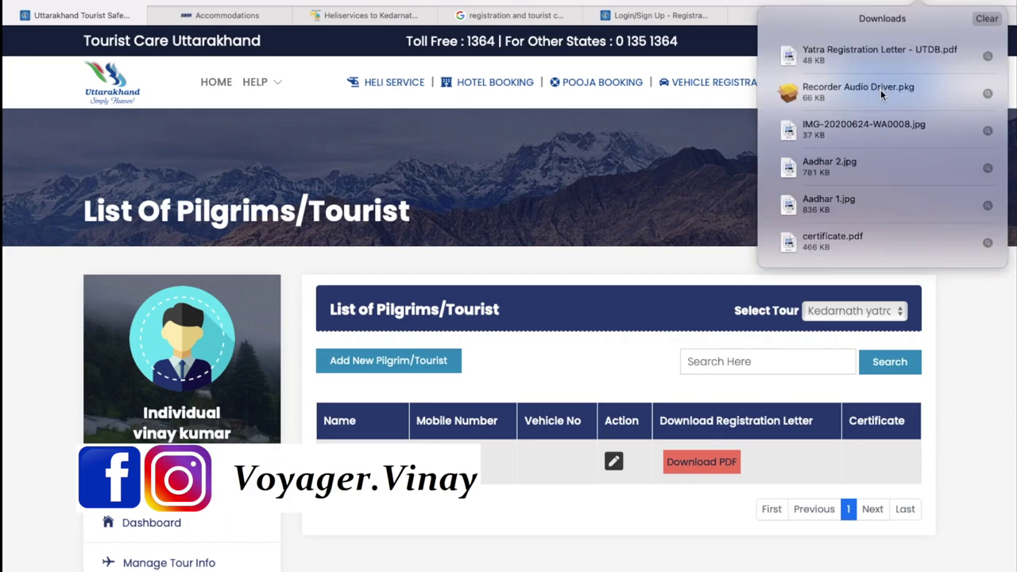
Open Yatra Registration Letter - UTDB.pdf in Preview and switch the window to full screen
{"action": "double_click", "coordinate": [874, 52]}
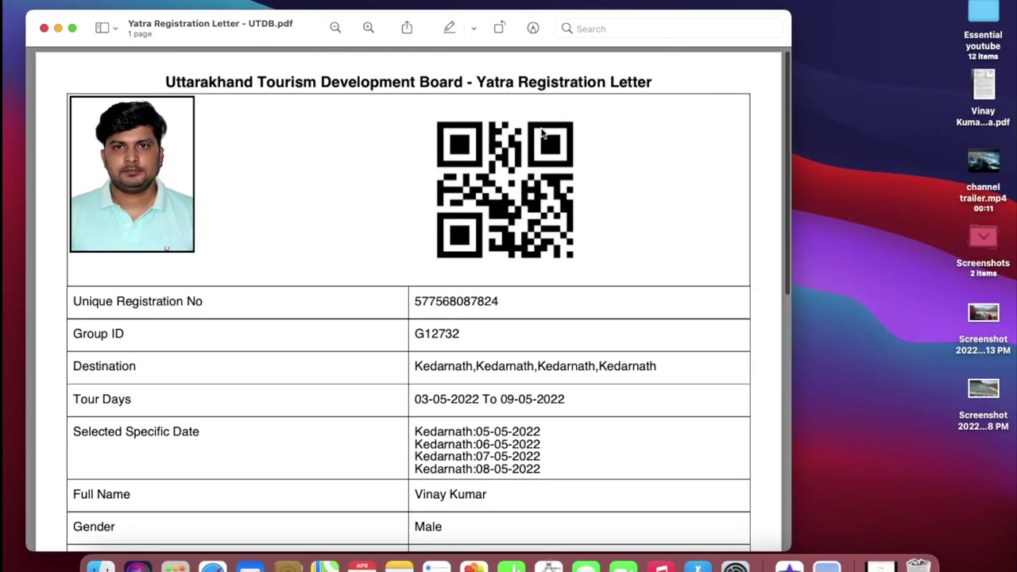
{"action": "left_click", "coordinate": [72, 28]}
{"action": "left_click", "coordinate": [72, 29]}
{"action": "left_click", "coordinate": [72, 28]}
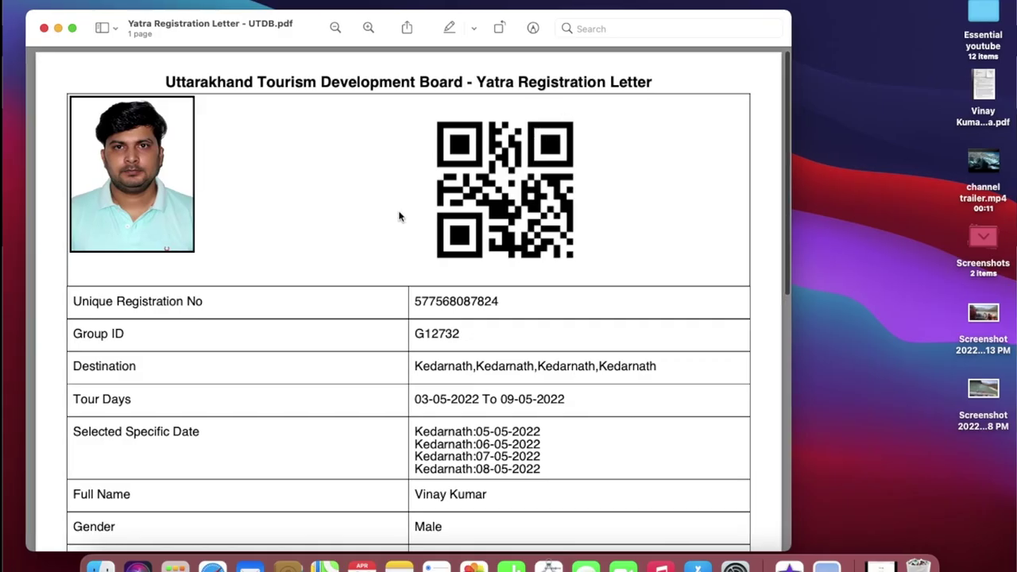
{"action": "left_click", "coordinate": [72, 29]}
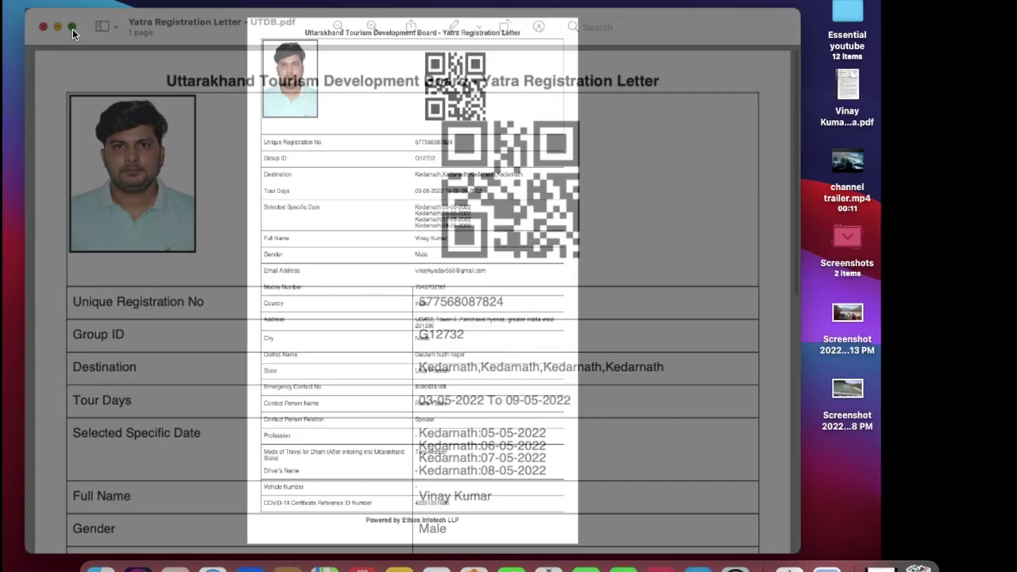